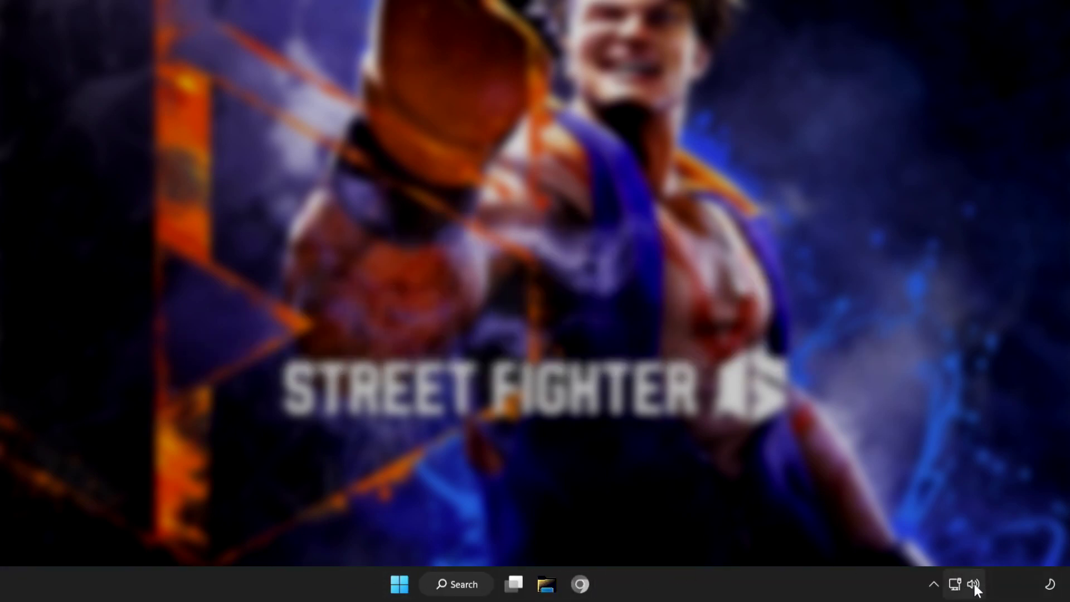
Switch the sound output from CABLE Input to Speakers (High Definition Audio Device) in Quick Settings.
{"action": "left_click", "coordinate": [974, 583]}
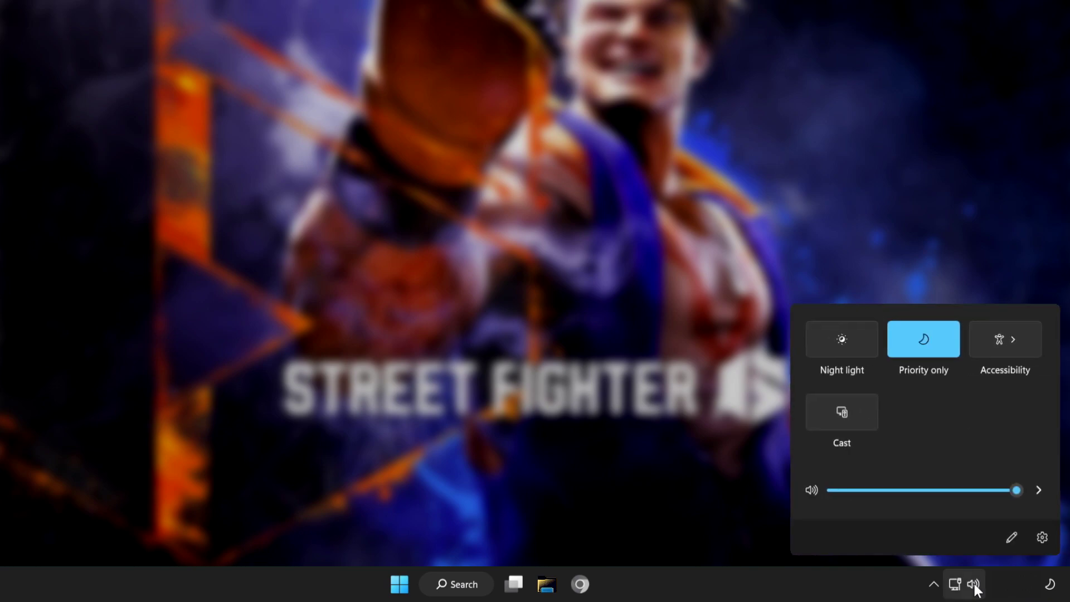
{"action": "left_click", "coordinate": [1038, 489]}
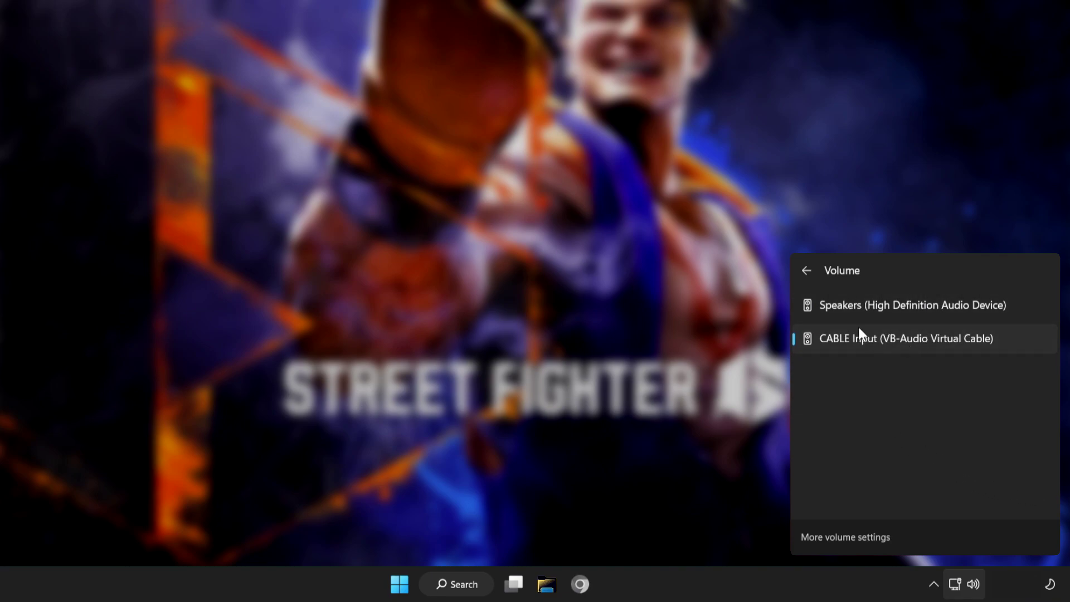
{"action": "left_click", "coordinate": [885, 309]}
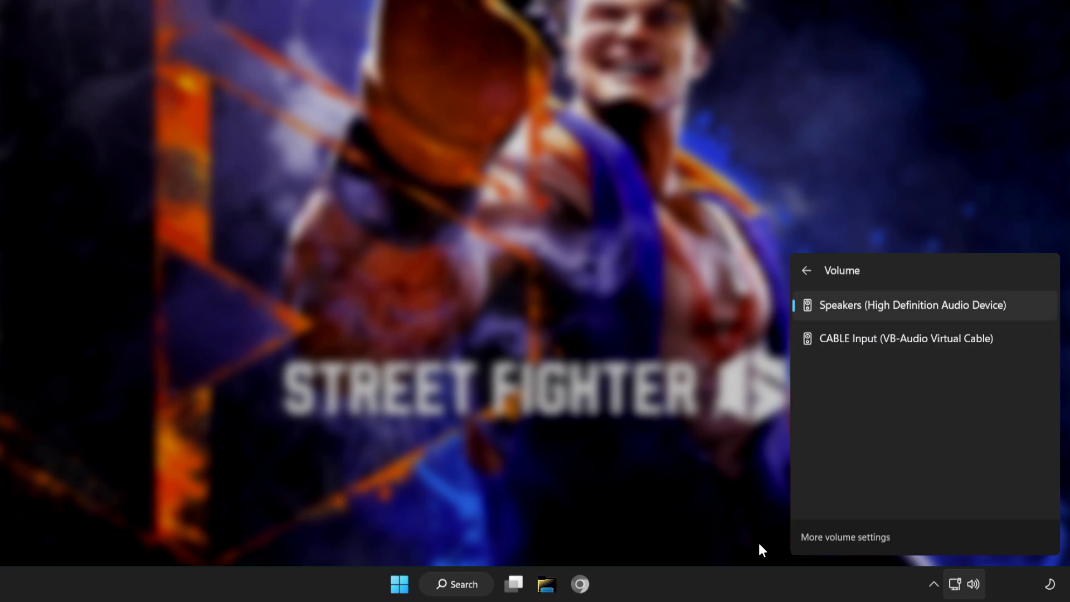
Close the audio device list and restart the PC from the Start menu power options.
{"action": "left_click", "coordinate": [315, 595]}
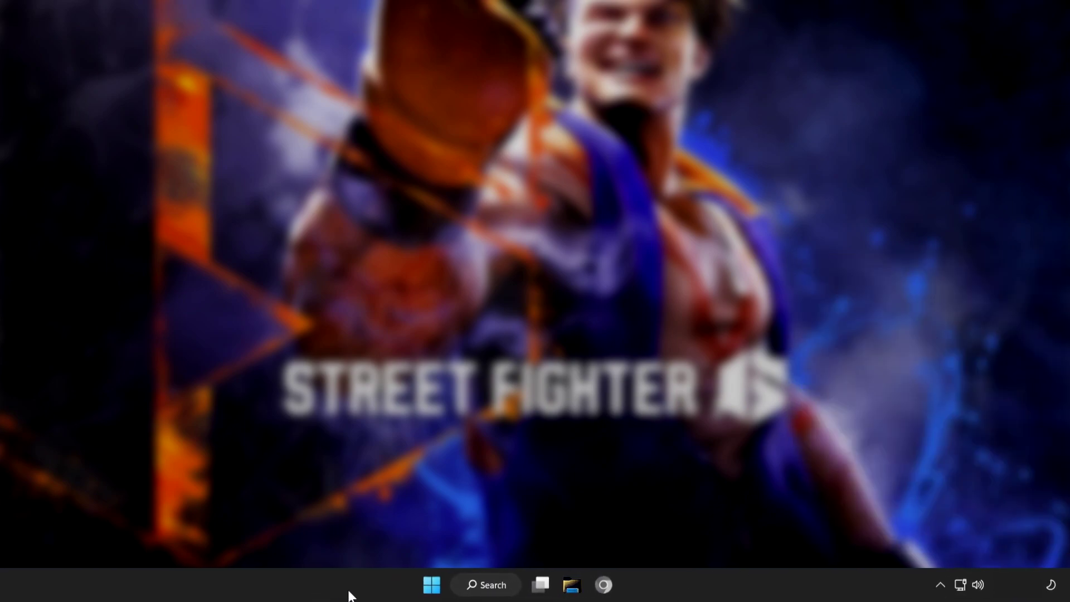
{"action": "left_click", "coordinate": [449, 587]}
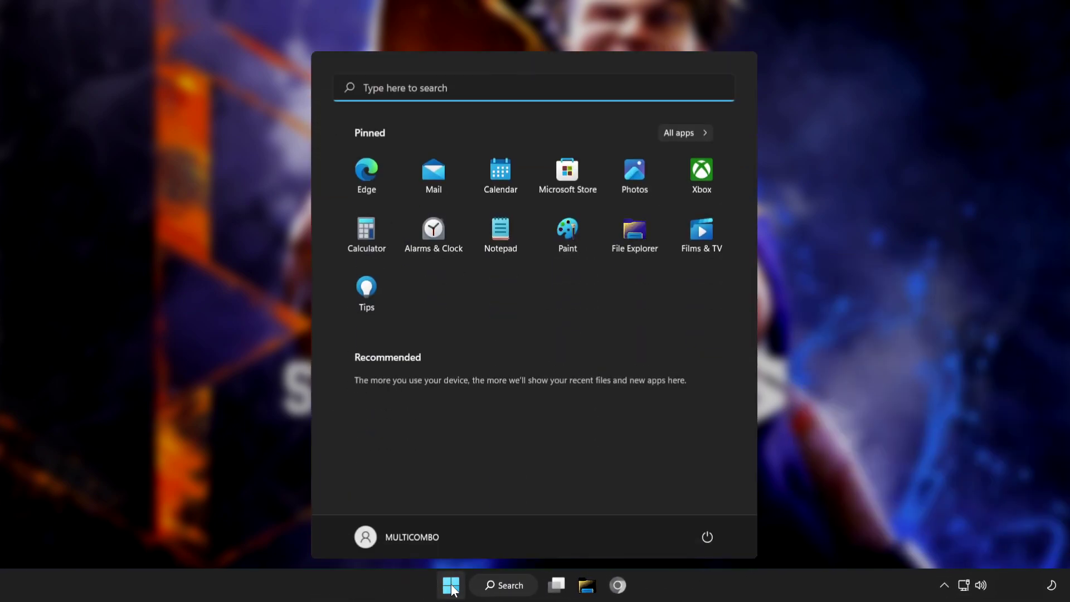
{"action": "left_click", "coordinate": [712, 535]}
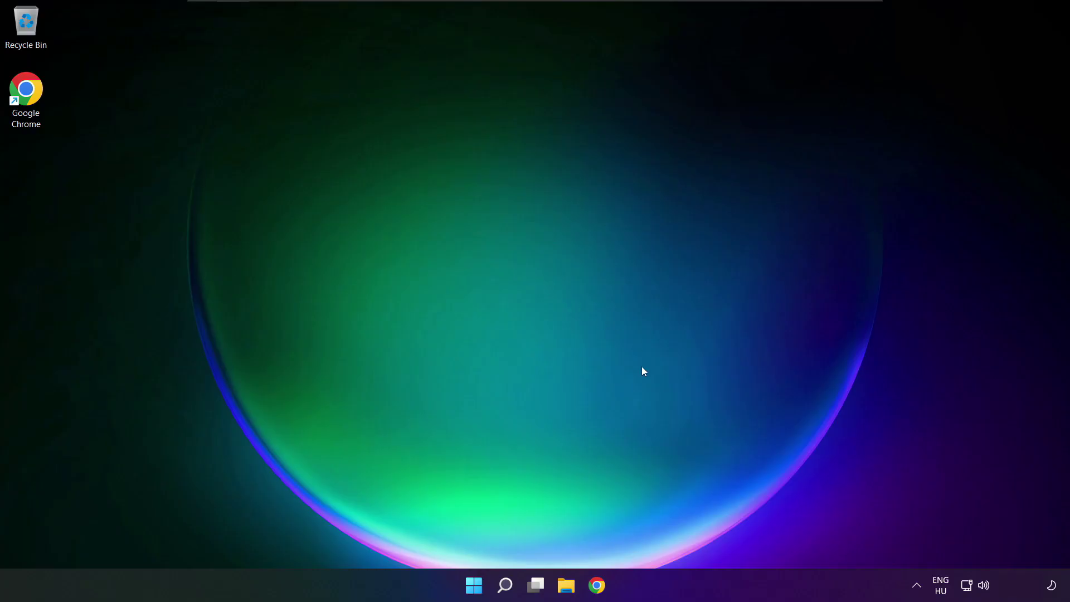
Open the Sound settings page, return the Speakers volume to 100, and scroll down to Advanced.
{"action": "left_click", "coordinate": [983, 585]}
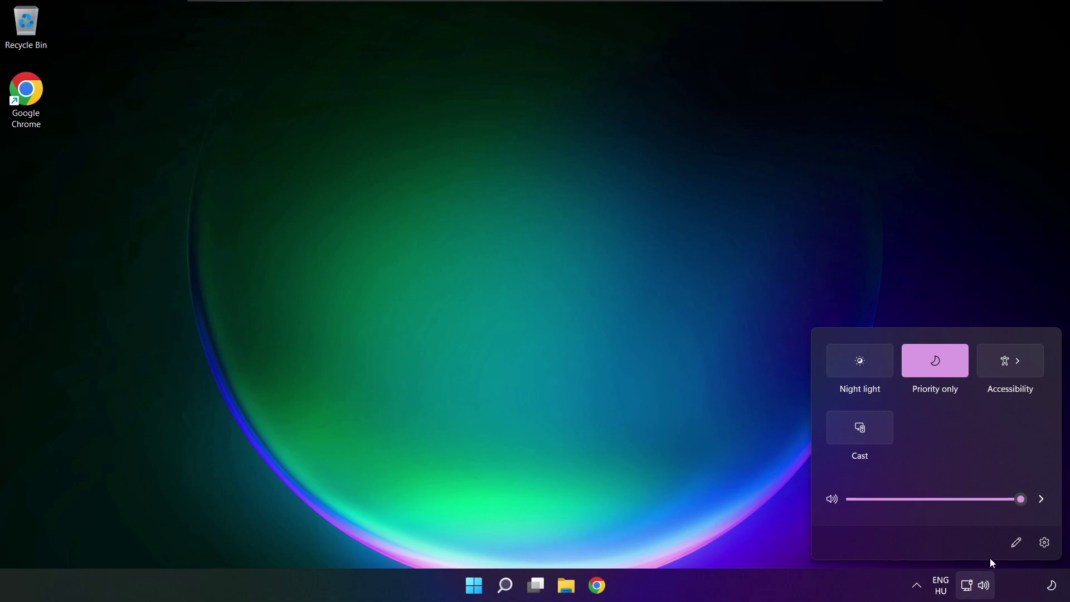
{"action": "left_click", "coordinate": [1042, 499]}
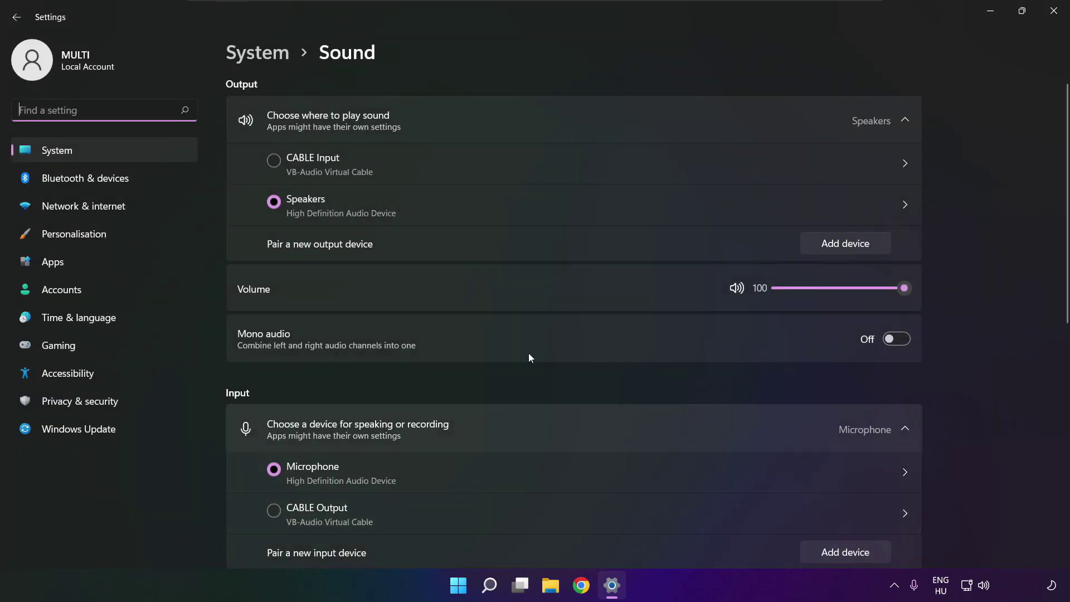
{"action": "left_click", "coordinate": [280, 201]}
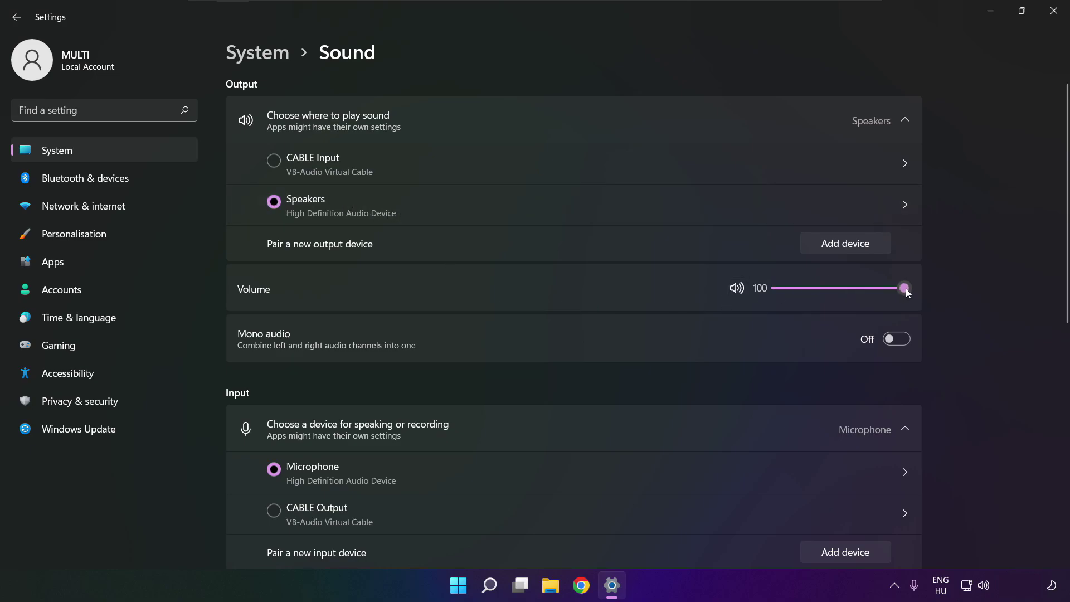
{"action": "mouse_move", "coordinate": [905, 289]}
{"action": "left_mouse_down"}
{"action": "mouse_move", "coordinate": [848, 286]}
{"action": "mouse_move", "coordinate": [924, 287]}
{"action": "left_mouse_up"}
{"action": "scroll", "coordinate": [1064, 366], "scroll_direction": "down", "scroll_amount": 3}
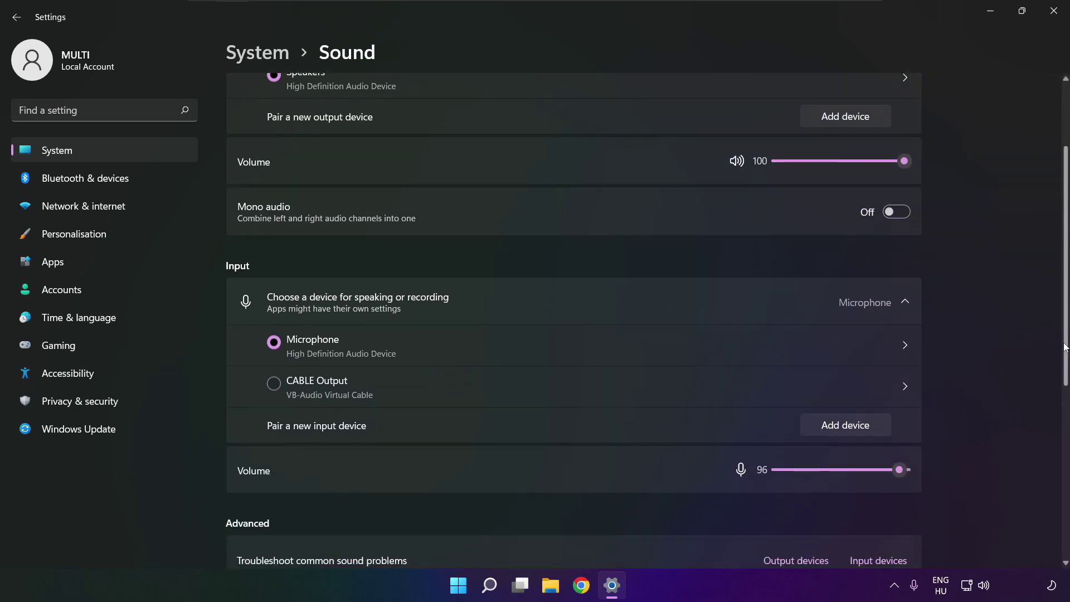
{"action": "left_click_drag", "start_coordinate": [1064, 366], "coordinate": [1062, 467]}
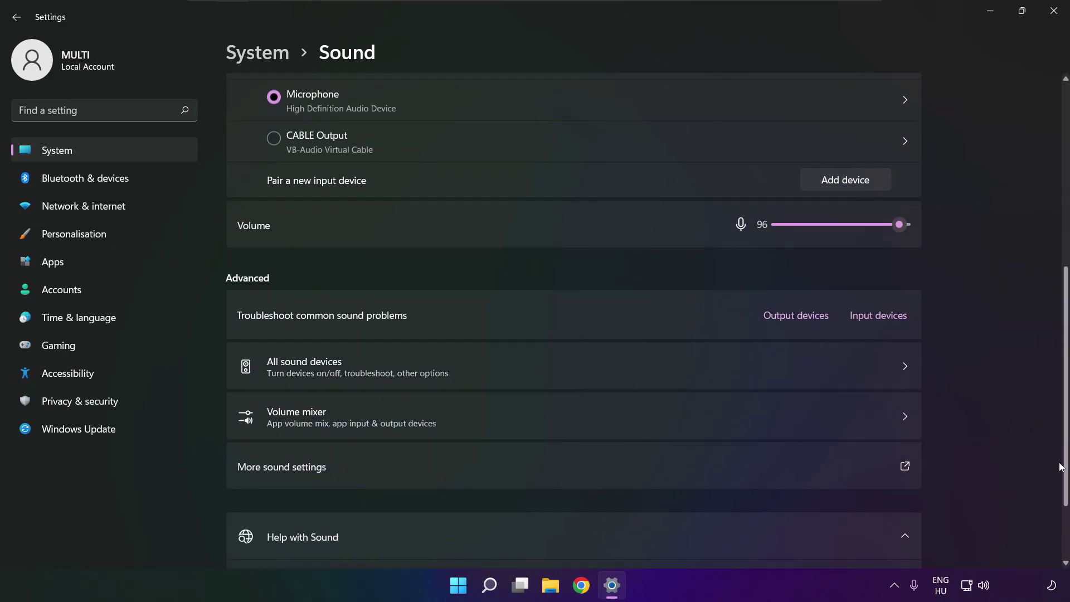
Disable the CABLE Input playback device in the classic Sound control panel.
{"action": "left_click", "coordinate": [440, 472]}
{"action": "left_click", "coordinate": [458, 254]}
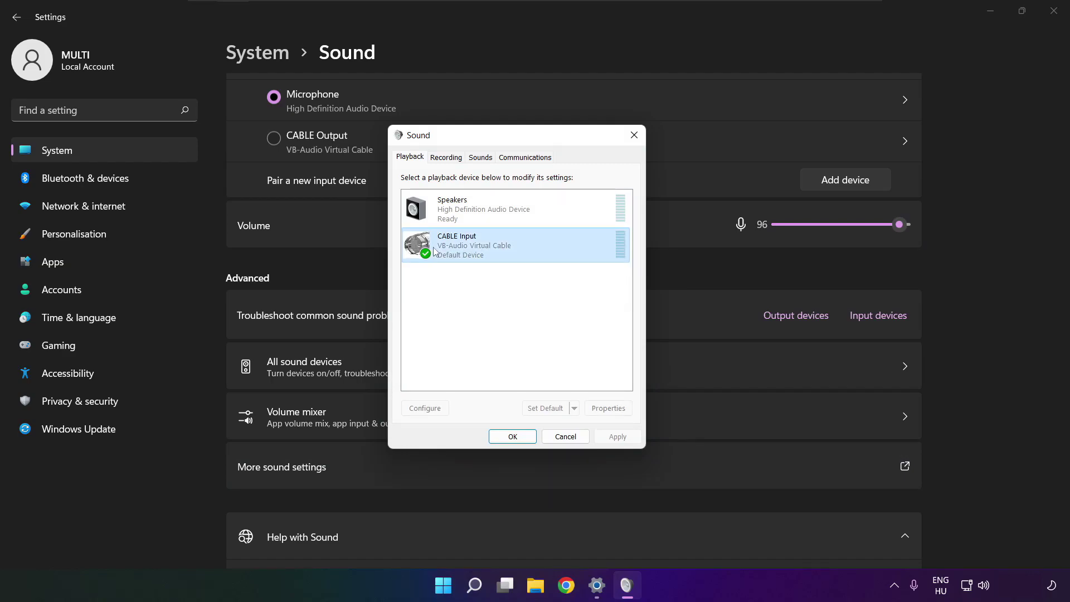
{"action": "right_click", "coordinate": [566, 248]}
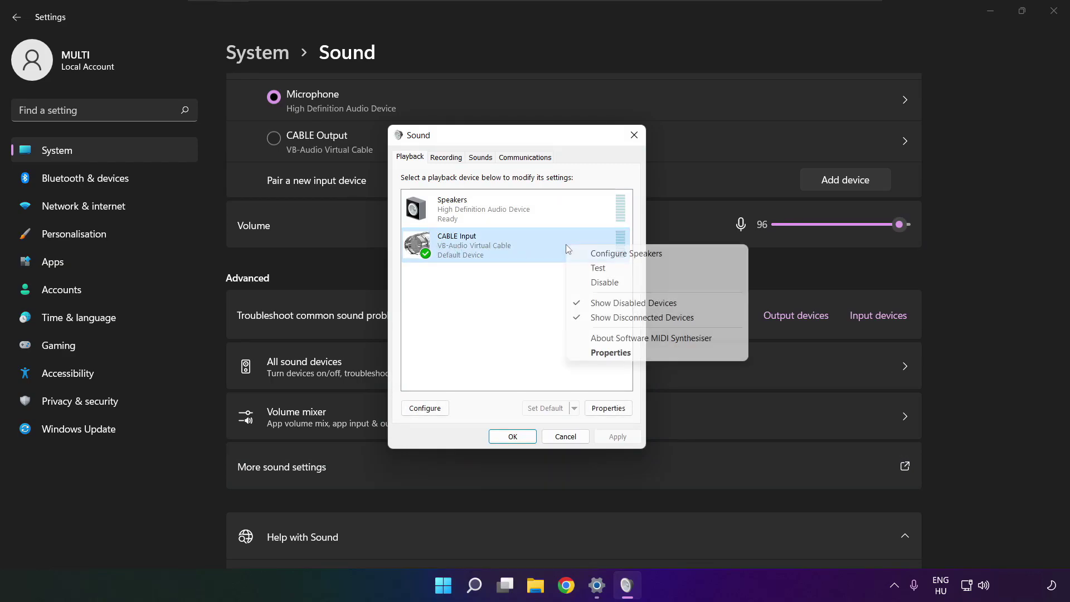
{"action": "left_click", "coordinate": [621, 287]}
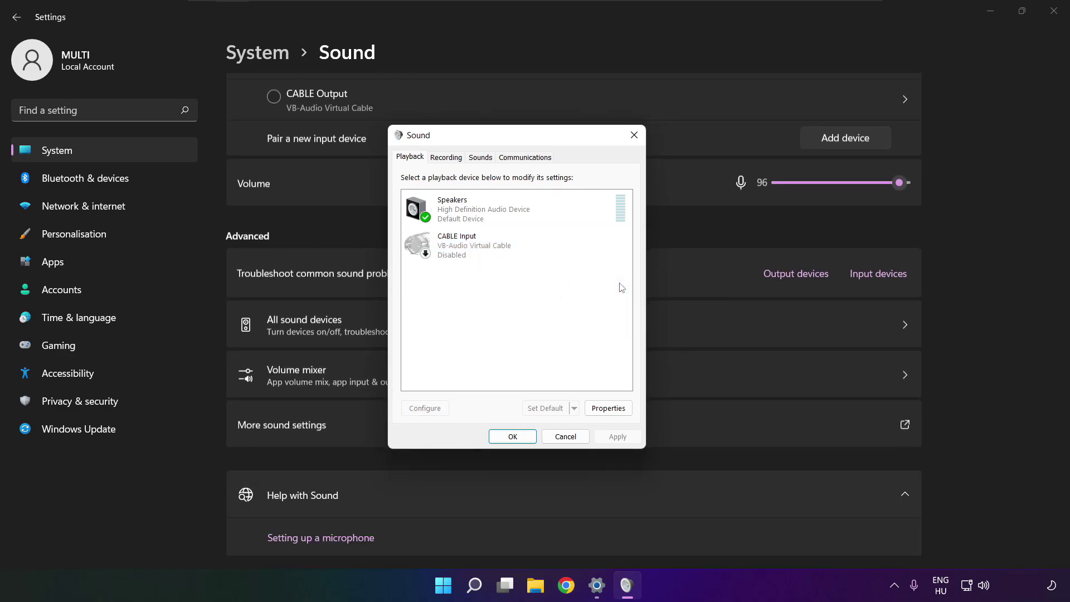
Start the Configure Speakers wizard for the Speakers device.
{"action": "left_click", "coordinate": [500, 225]}
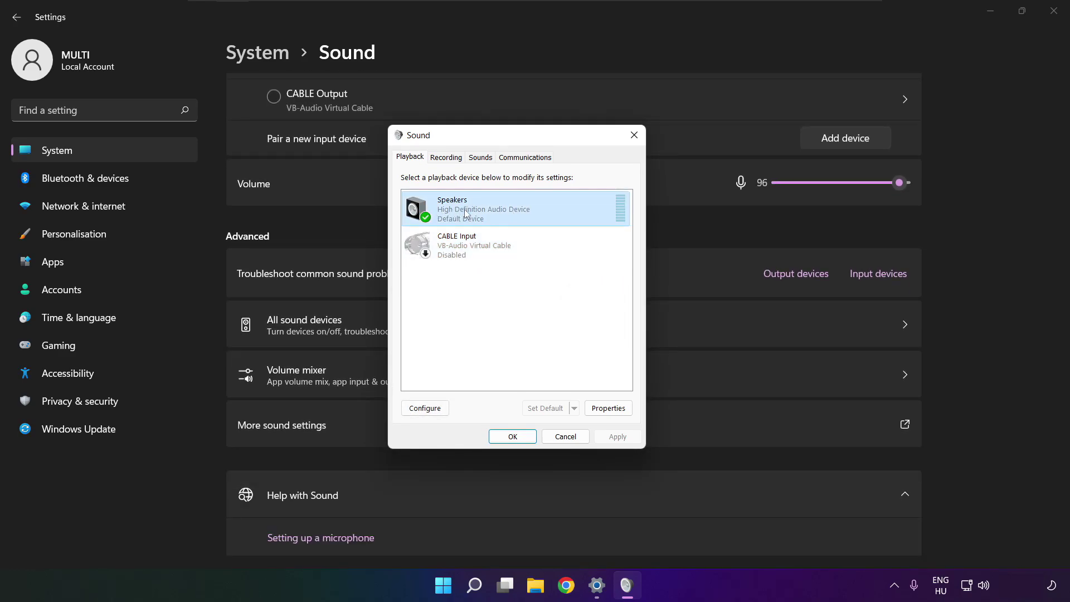
{"action": "right_click", "coordinate": [518, 214]}
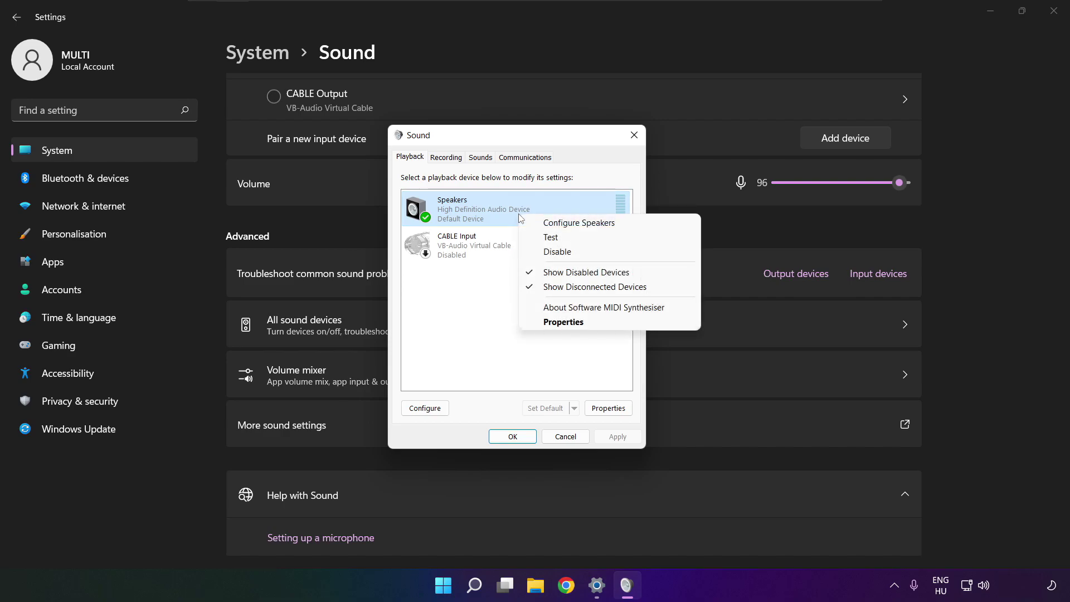
{"action": "left_click", "coordinate": [590, 223]}
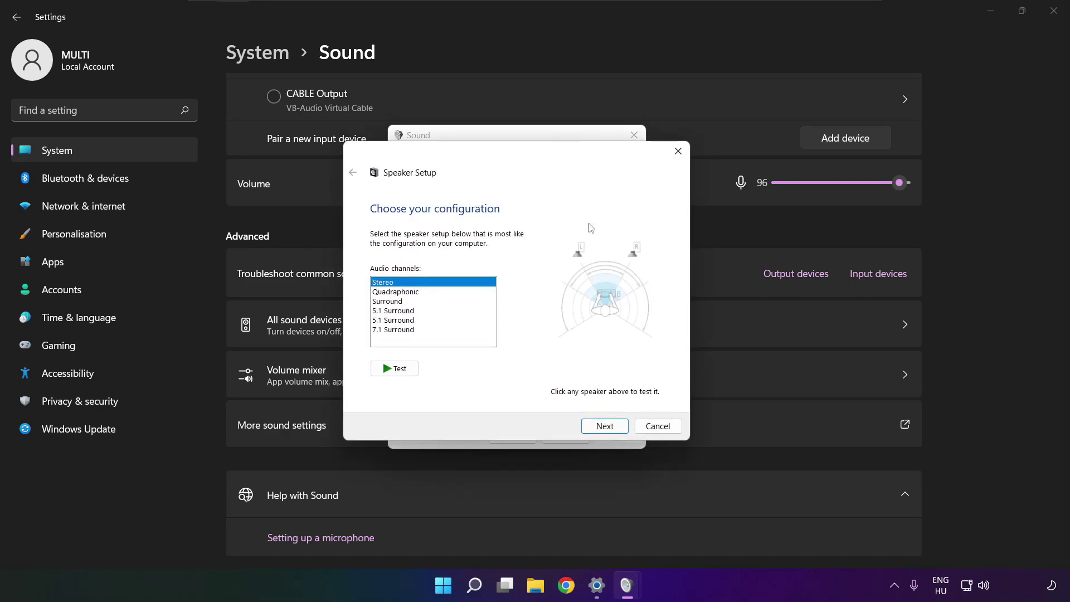
Set the speakers to 7.1 Surround, keep all optional speakers, and finish the wizard.
{"action": "left_click", "coordinate": [398, 330]}
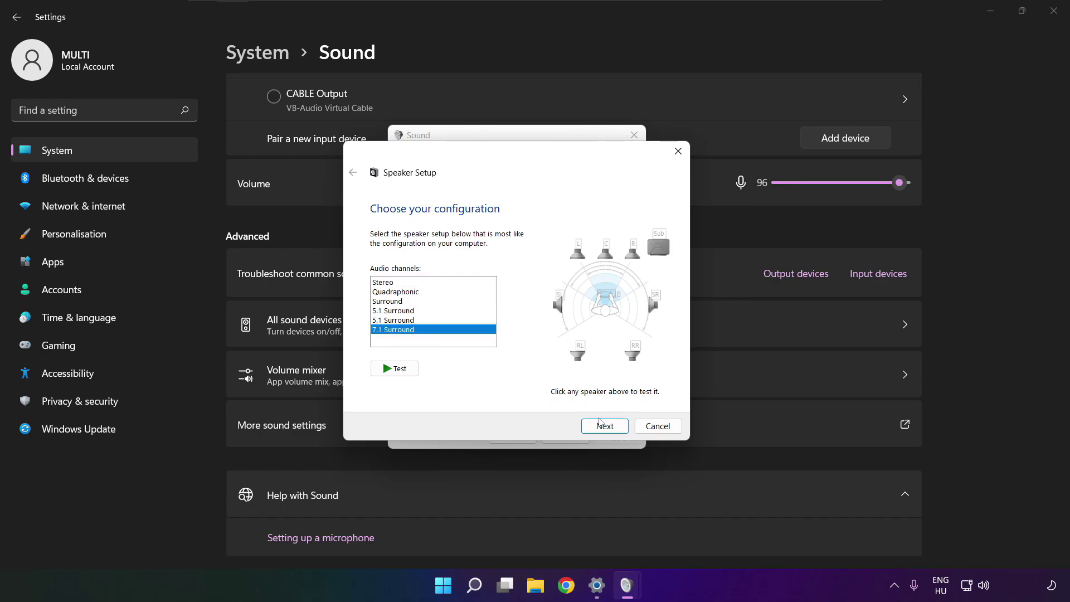
{"action": "left_click", "coordinate": [605, 427]}
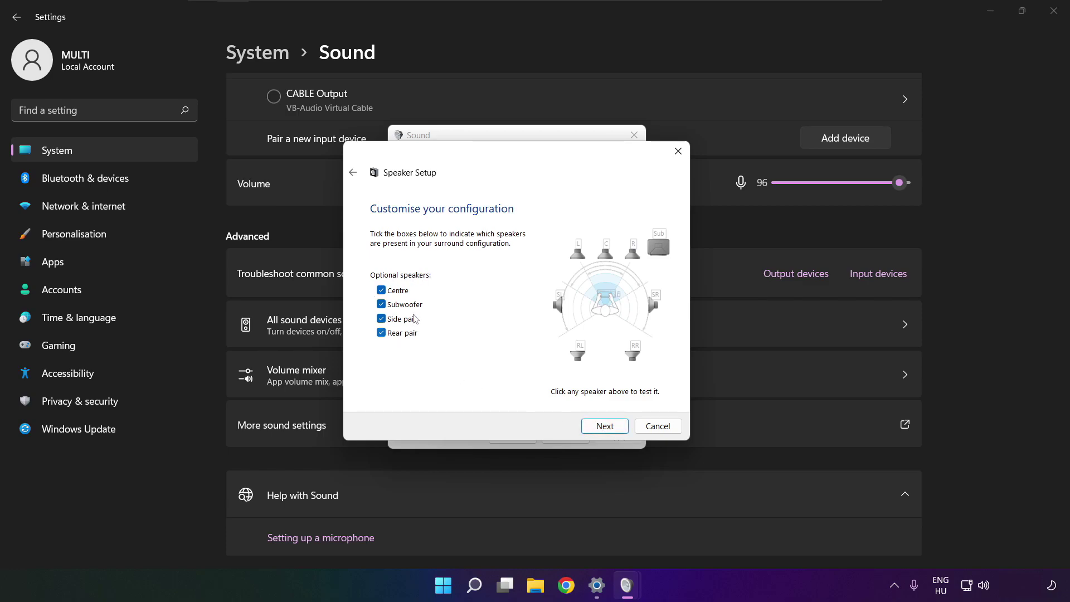
{"action": "left_click", "coordinate": [602, 427]}
{"action": "left_click", "coordinate": [601, 426]}
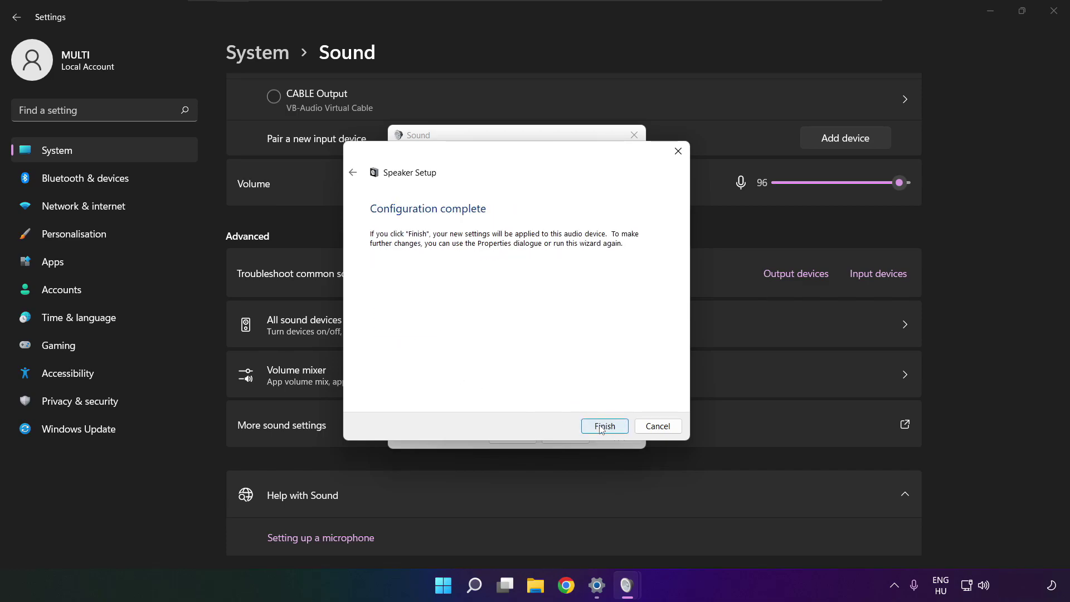
{"action": "left_click", "coordinate": [604, 427]}
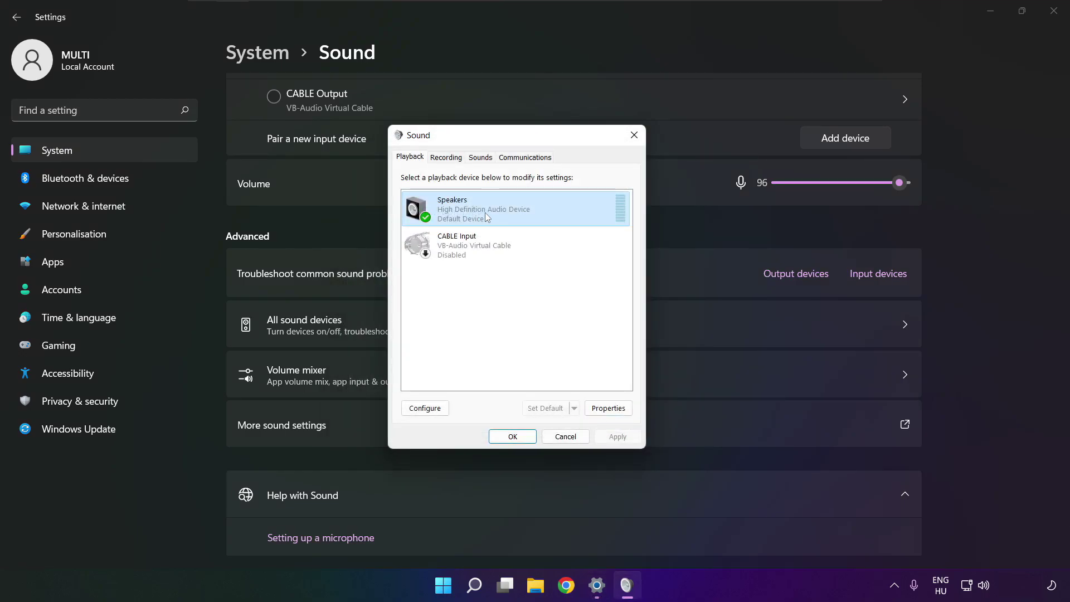
In Speakers Properties, tick 'Disable all enhancements' on the Enhancements tab and apply it.
{"action": "left_click", "coordinate": [608, 407]}
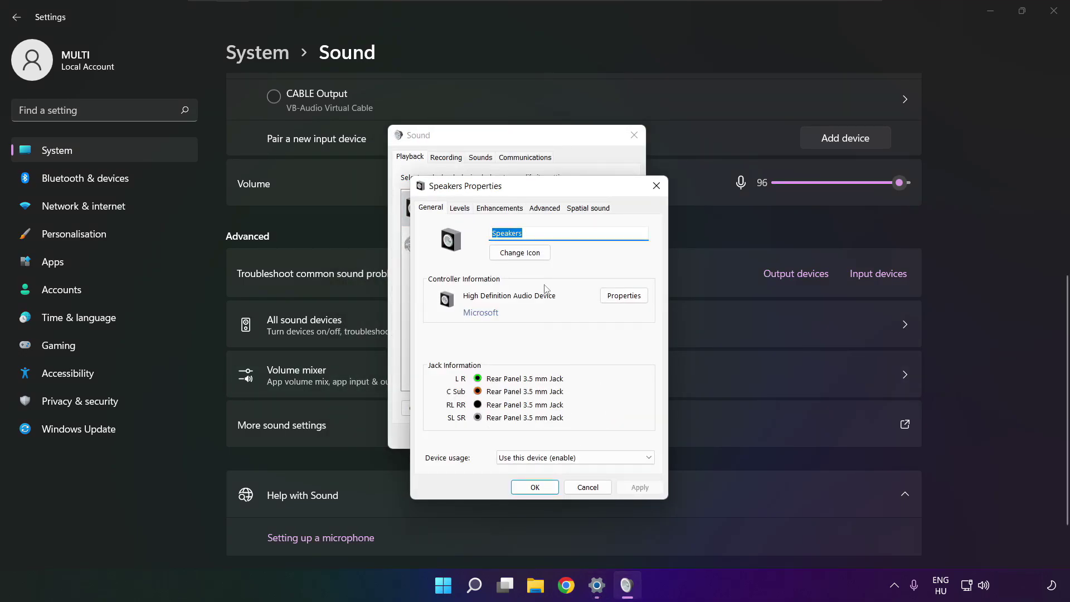
{"action": "left_click_drag", "start_coordinate": [504, 191], "coordinate": [483, 157]}
{"action": "left_click", "coordinate": [442, 175]}
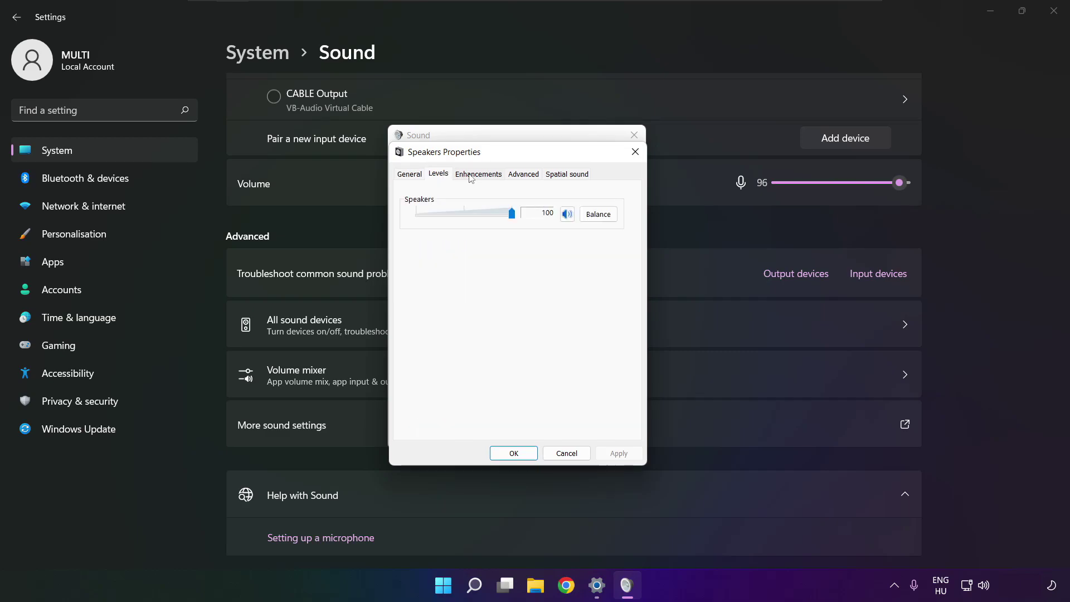
{"action": "left_click", "coordinate": [470, 177]}
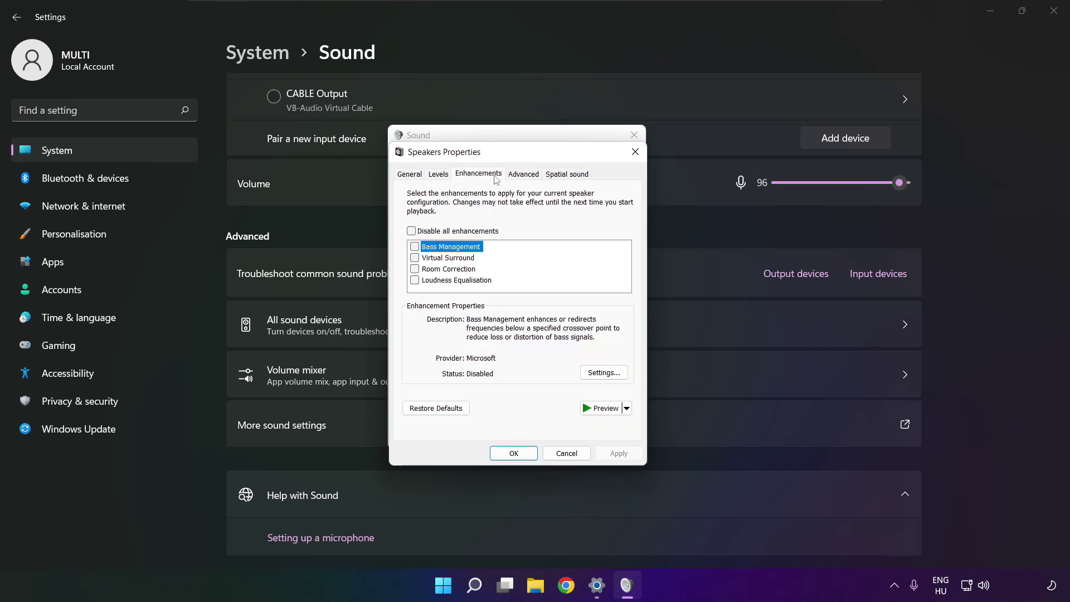
{"action": "left_click", "coordinate": [411, 231]}
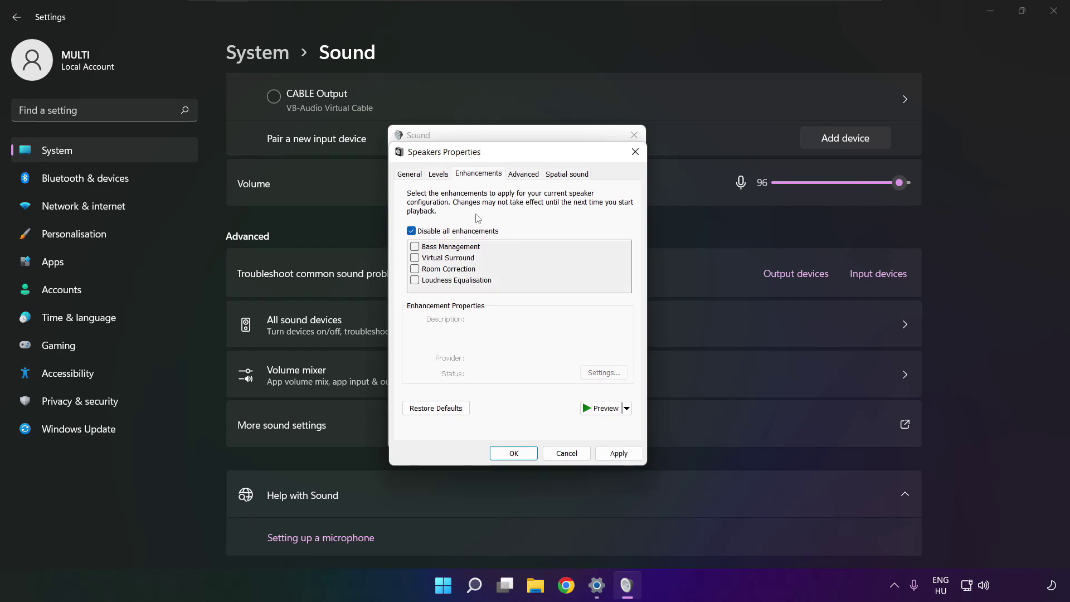
{"action": "left_click", "coordinate": [626, 457]}
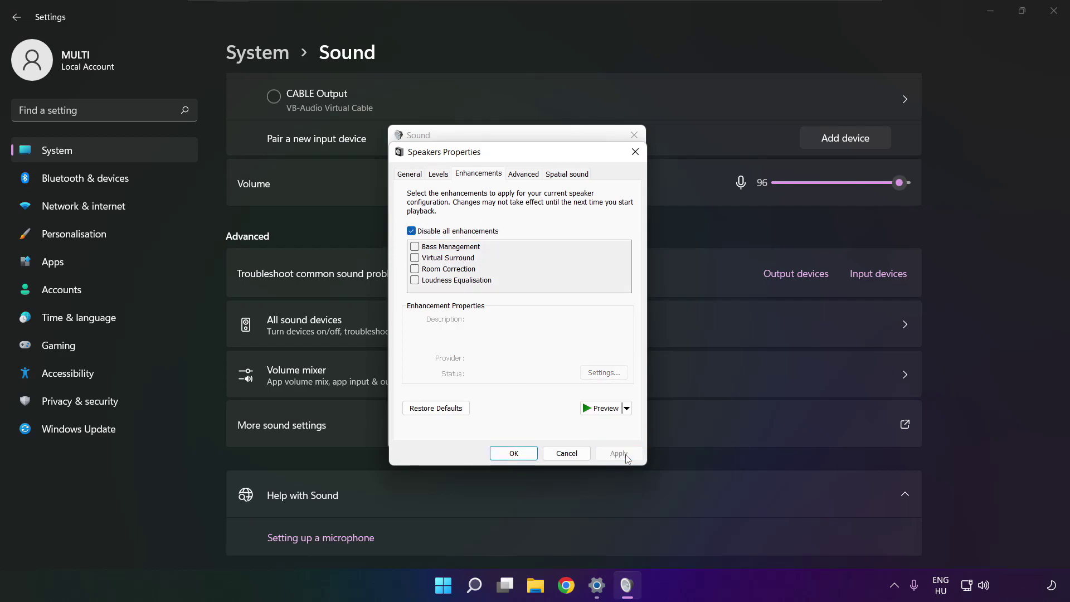
Keep the Speakers default format at 16 bit, 48000 Hz (DVD Quality) and close both dialogs with OK.
{"action": "left_click", "coordinate": [520, 176]}
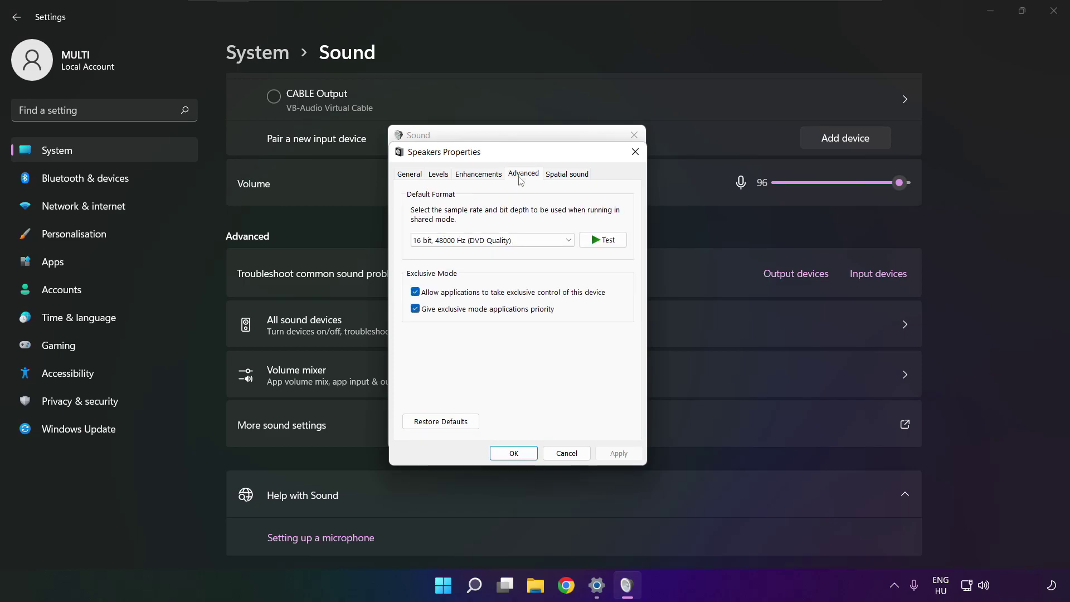
{"action": "left_click", "coordinate": [568, 241]}
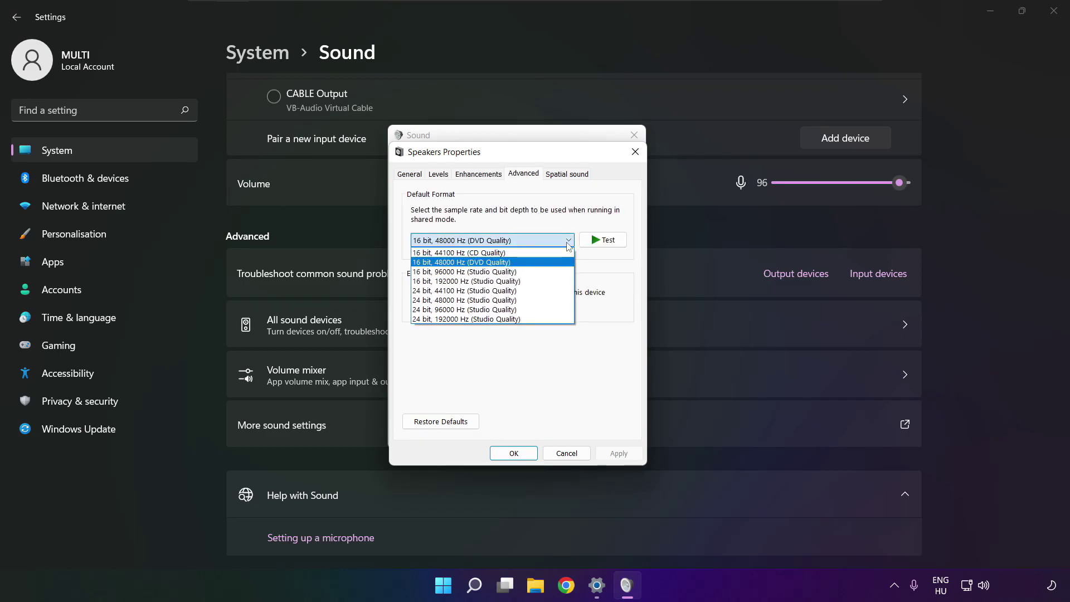
{"action": "left_click", "coordinate": [551, 267]}
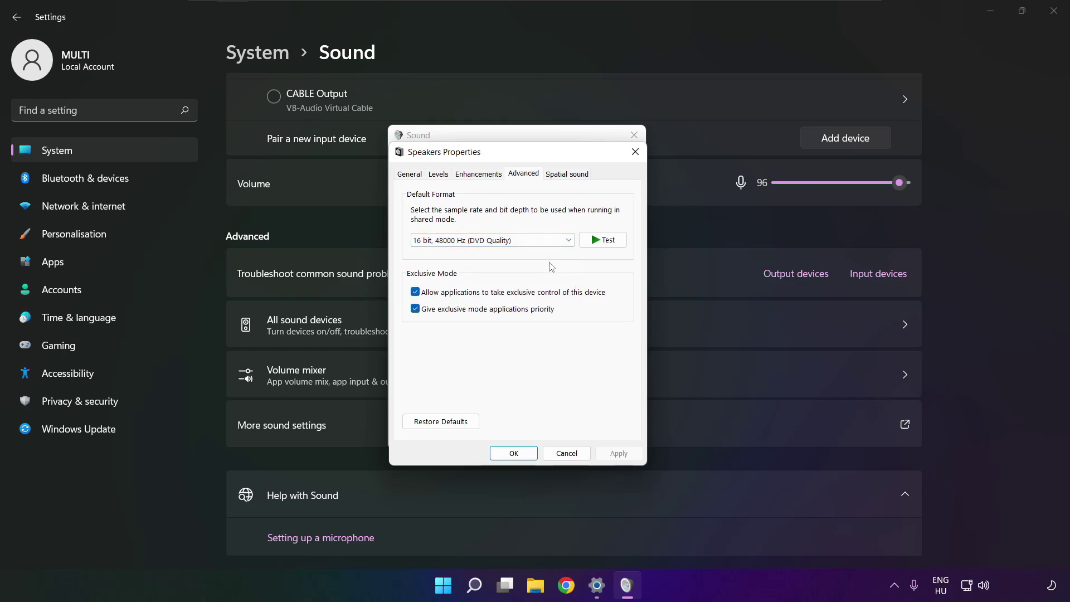
{"action": "left_click", "coordinate": [513, 452]}
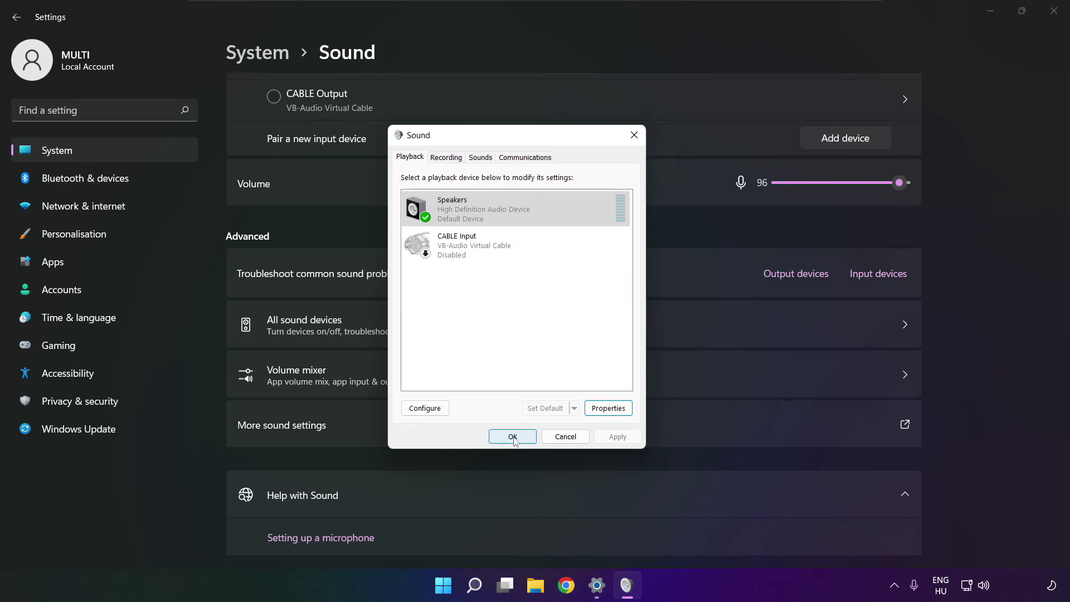
{"action": "left_click", "coordinate": [512, 436]}
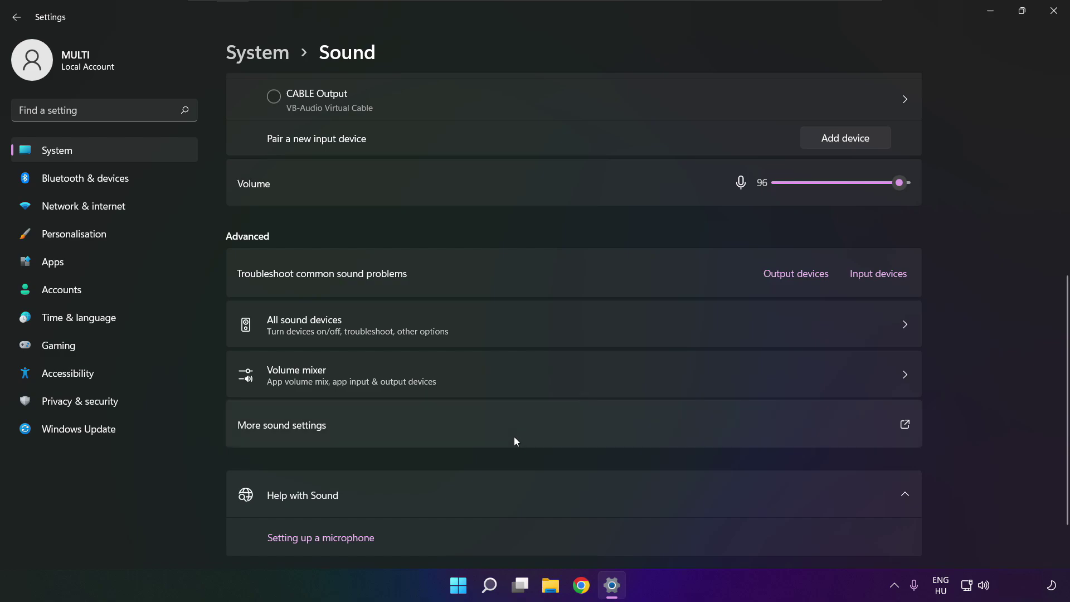
Close Settings and restart the PC via the Start menu power button.
{"action": "left_click", "coordinate": [1065, 18]}
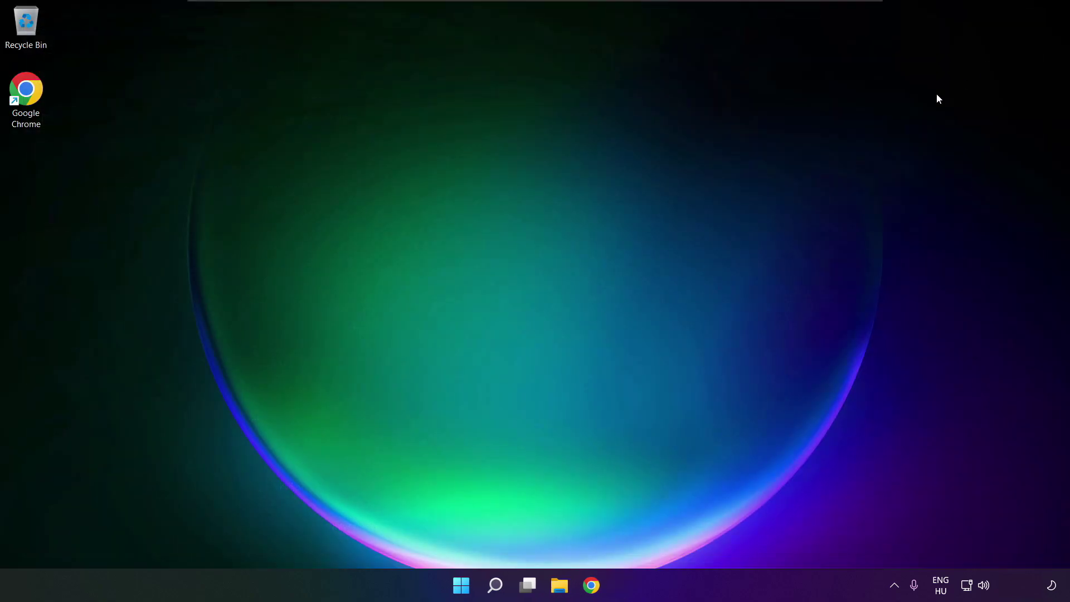
{"action": "left_click", "coordinate": [472, 585]}
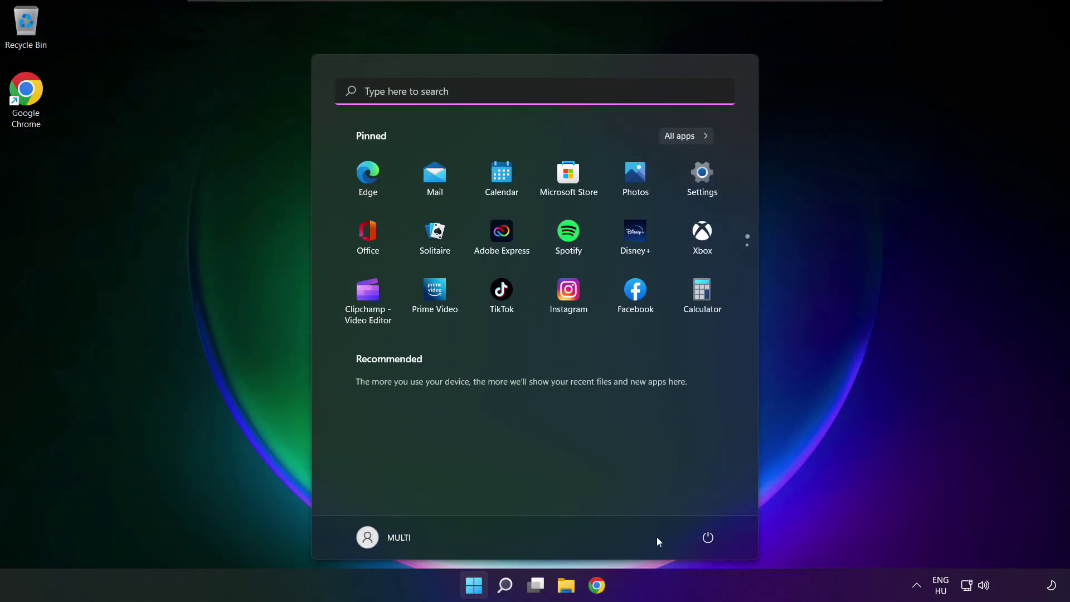
{"action": "left_click", "coordinate": [707, 537]}
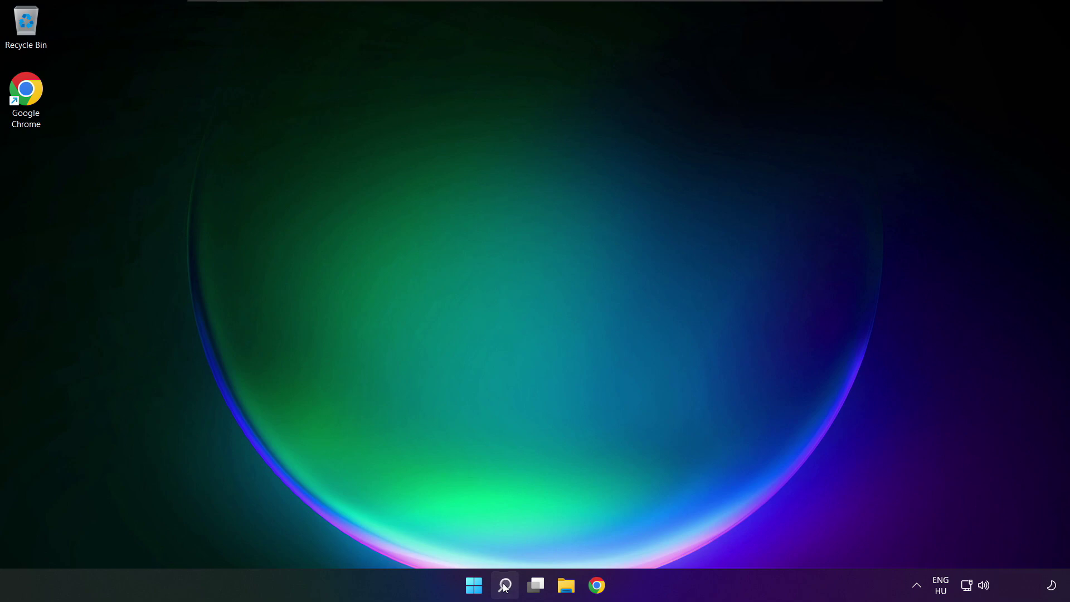
Search Windows for 'device manager'.
{"action": "left_click", "coordinate": [504, 585]}
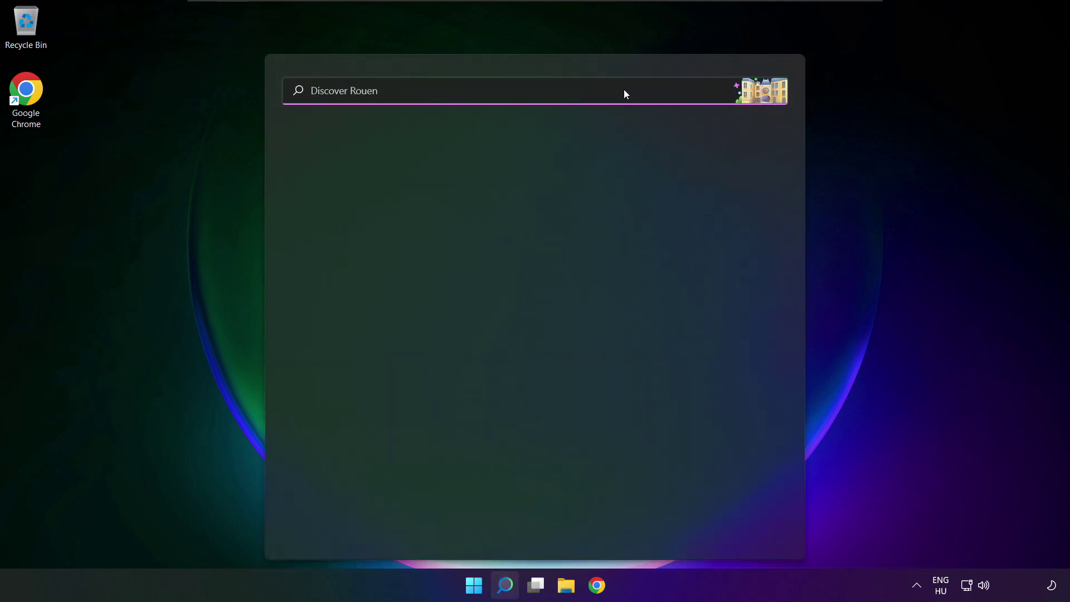
{"action": "type", "text": "devic"}
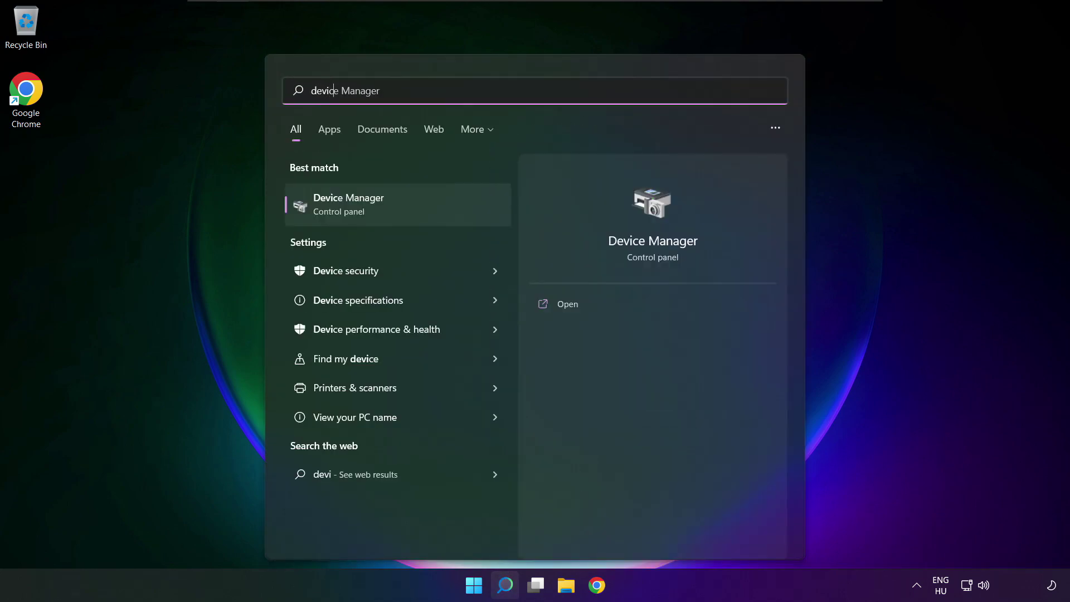
{"action": "type", "text": "e manager"}
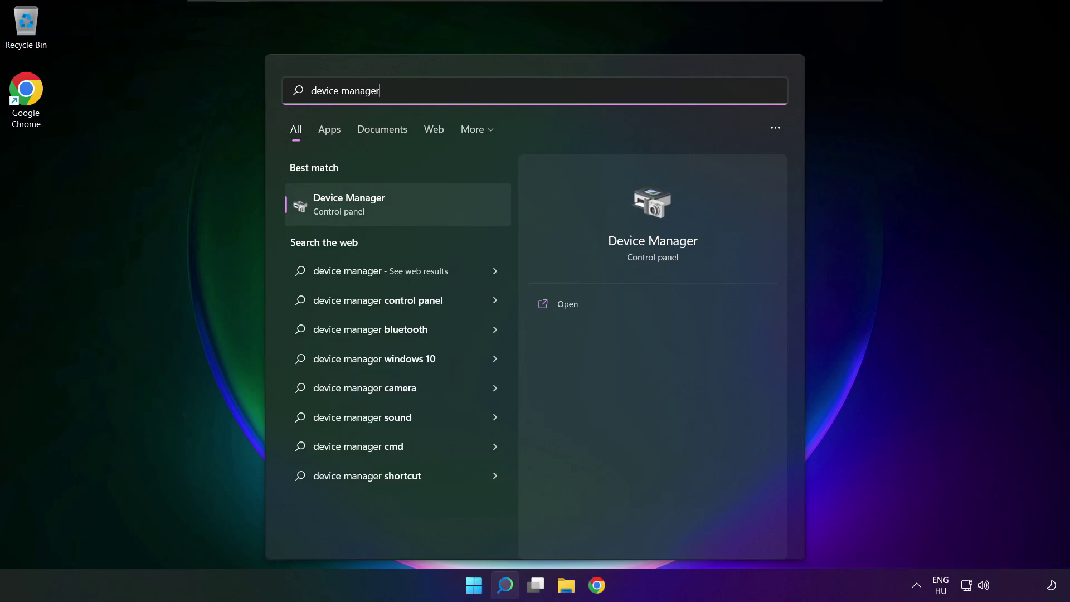
Open Device Manager, expand Sound, video and game controllers, and right-click High Definition Audio Device.
{"action": "left_click", "coordinate": [414, 206]}
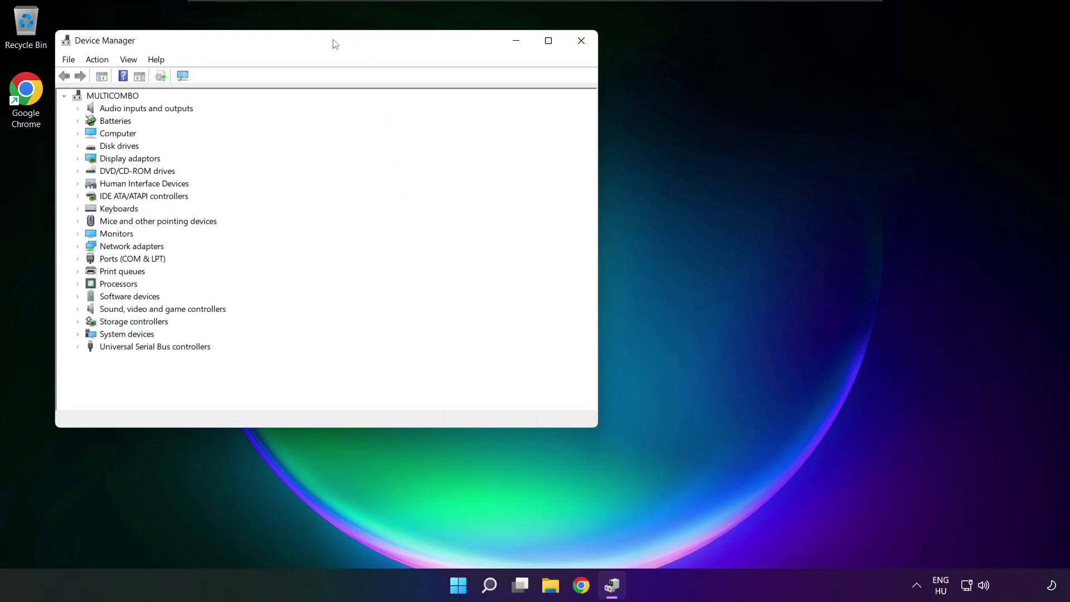
{"action": "left_click_drag", "start_coordinate": [334, 43], "coordinate": [559, 100]}
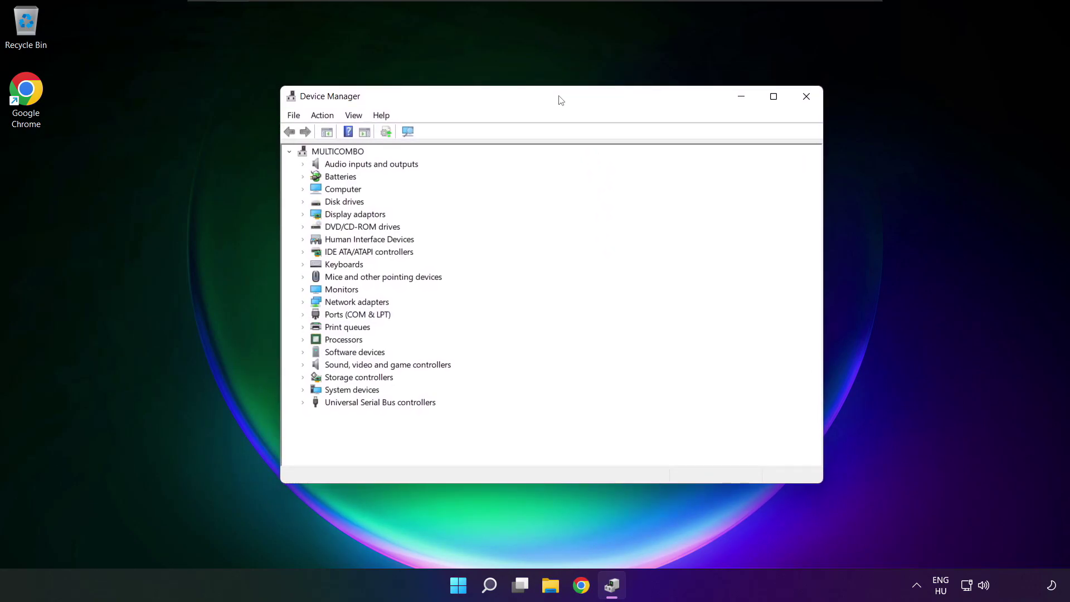
{"action": "left_click", "coordinate": [326, 365]}
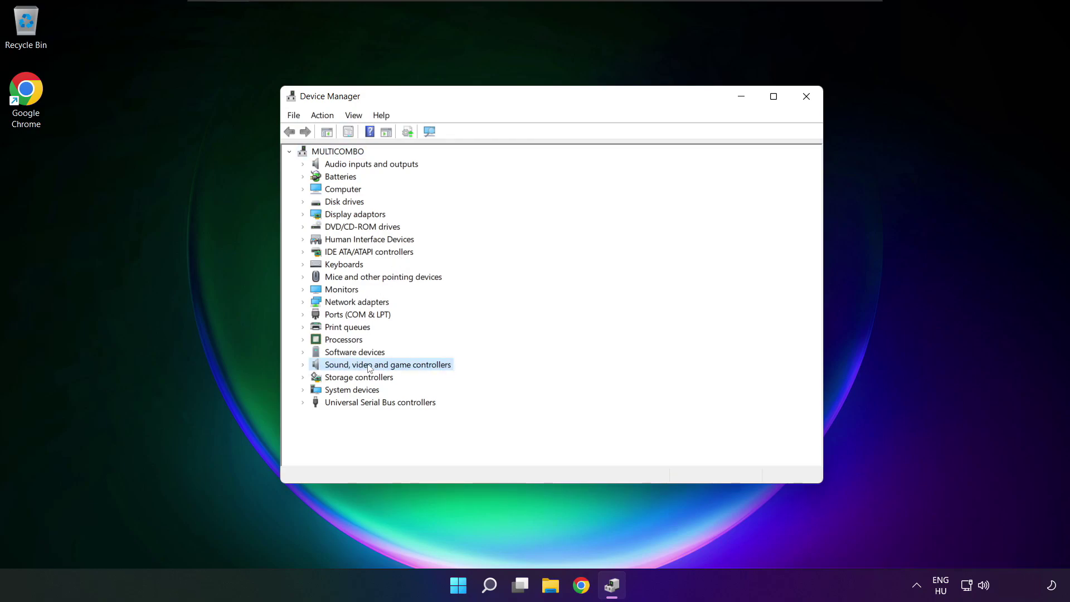
{"action": "left_click", "coordinate": [303, 365]}
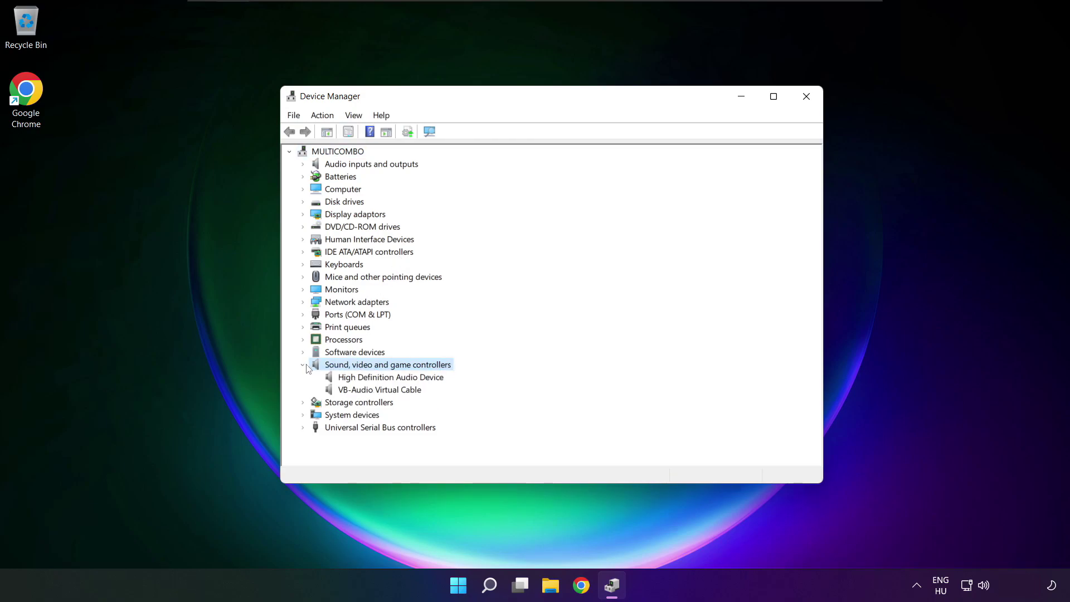
{"action": "left_click", "coordinate": [336, 377]}
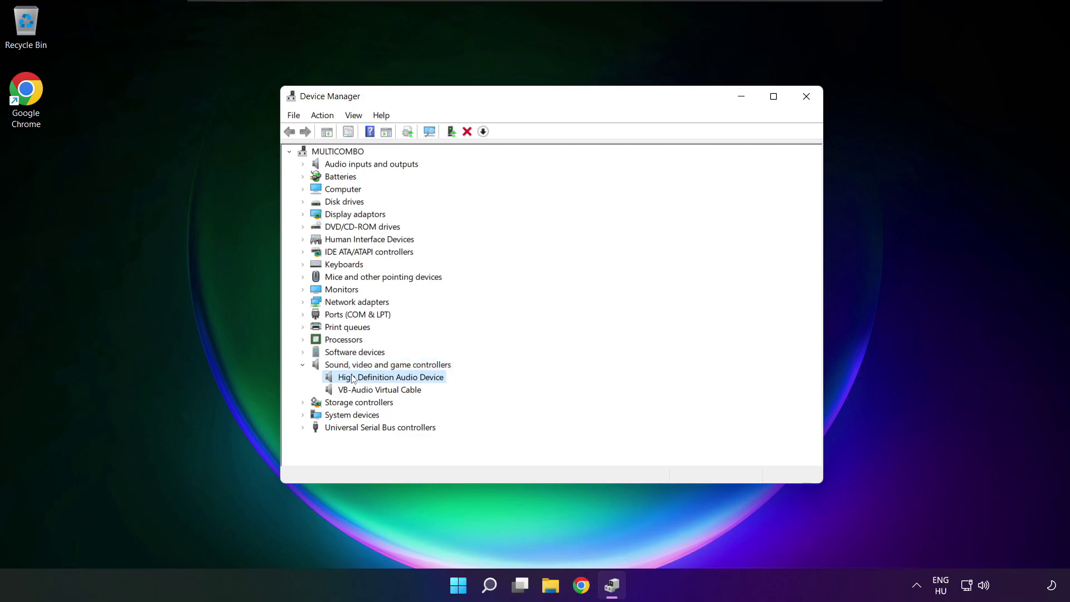
{"action": "right_click", "coordinate": [382, 380]}
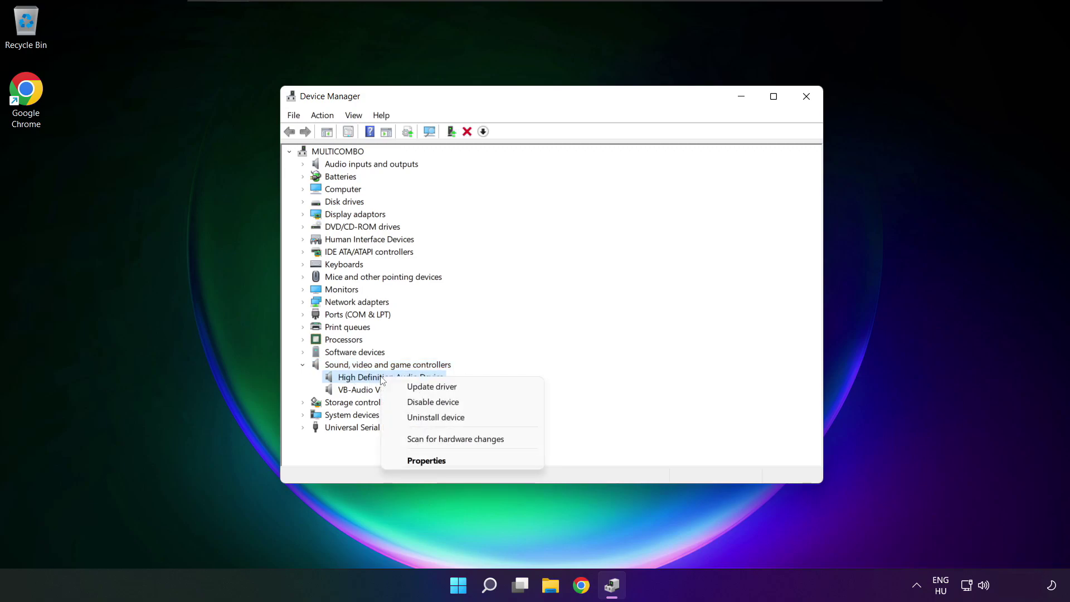
Reinstall the audio driver from the on-computer list, choosing High Definition Audio Device and accepting the warning.
{"action": "left_click", "coordinate": [483, 388]}
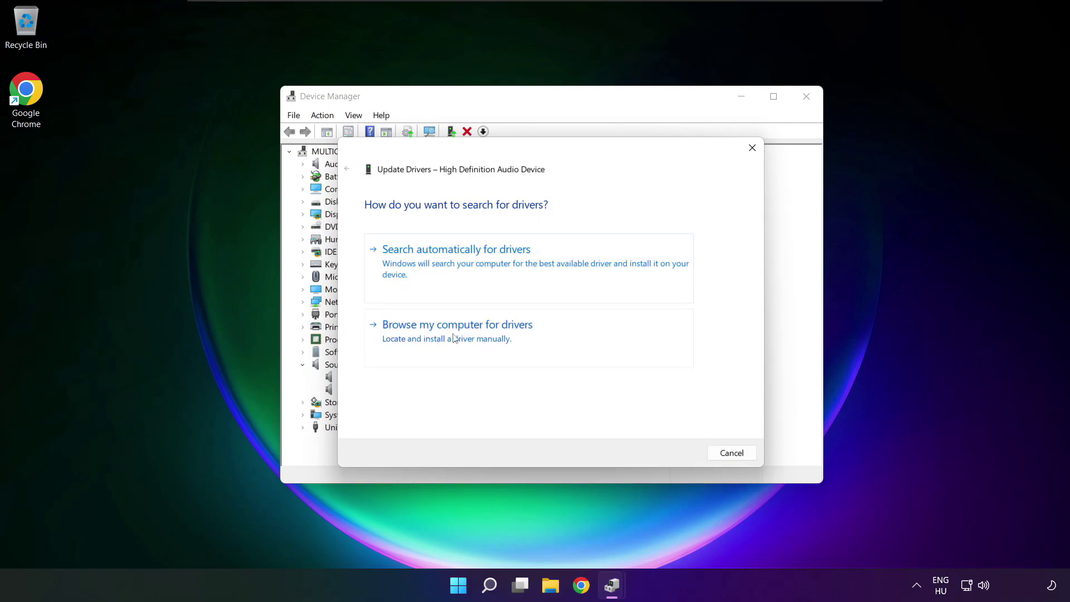
{"action": "left_click", "coordinate": [482, 338]}
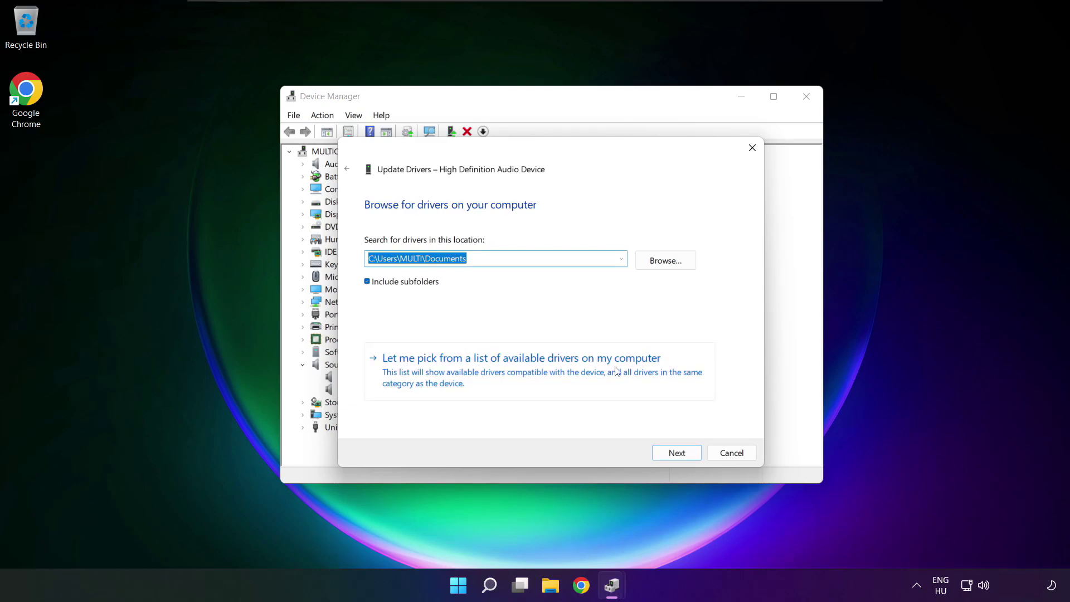
{"action": "left_click", "coordinate": [526, 379]}
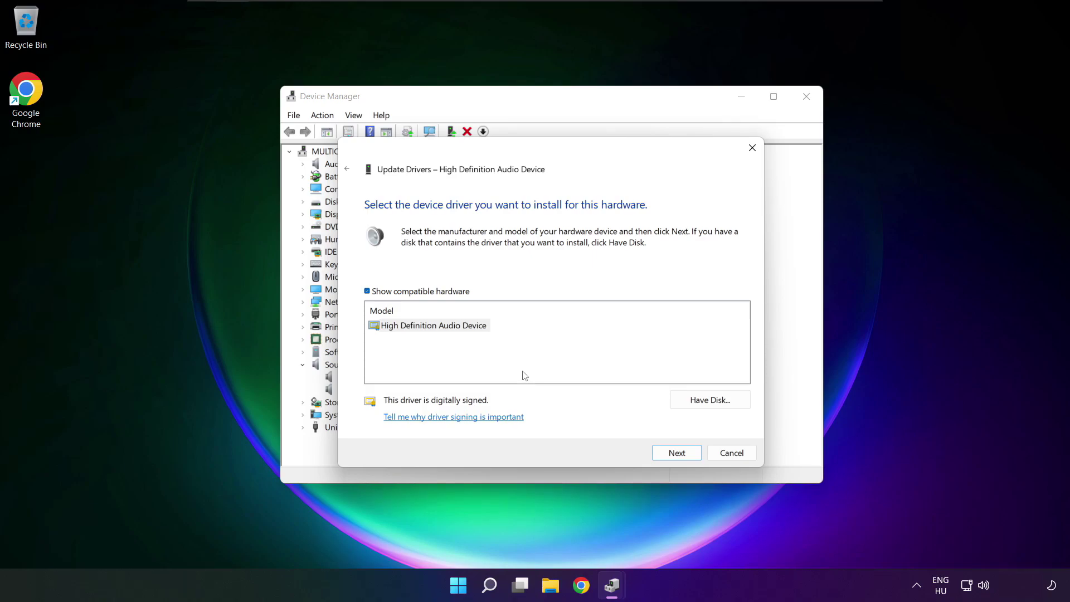
{"action": "left_click", "coordinate": [413, 329]}
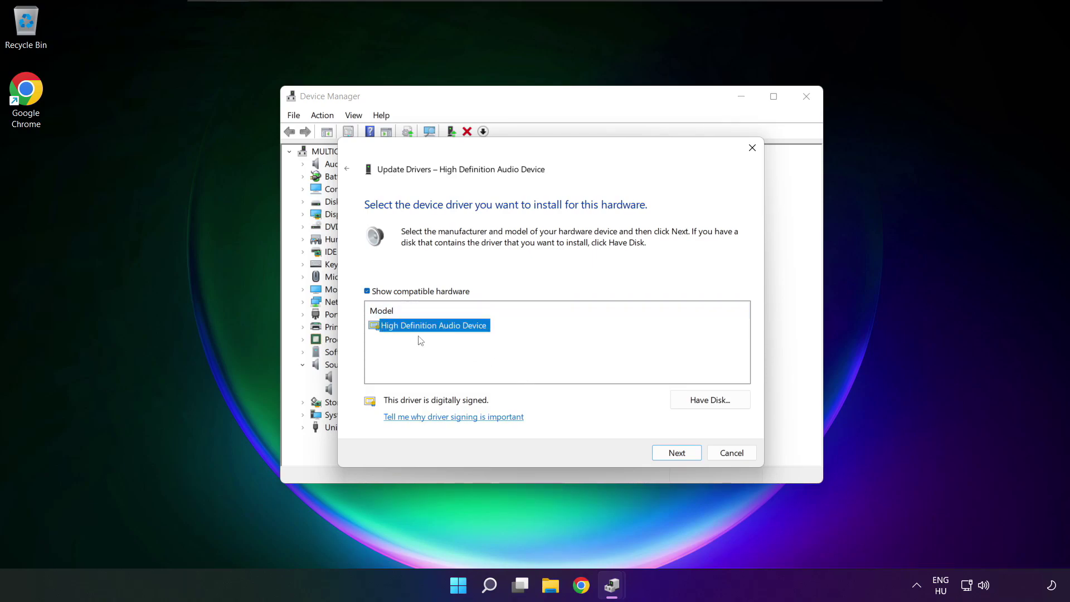
{"action": "left_click", "coordinate": [683, 457]}
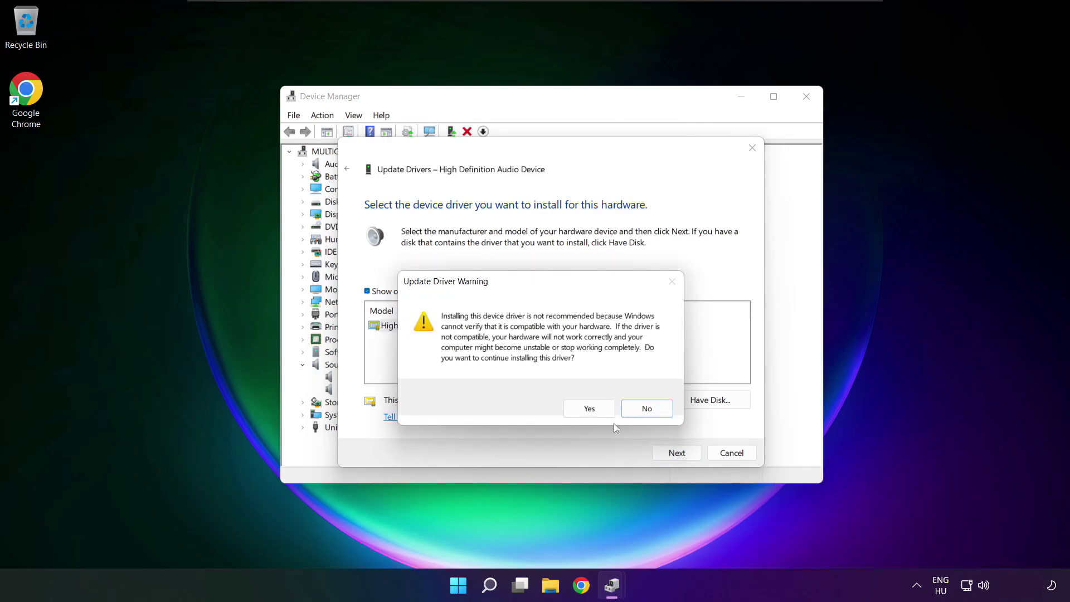
{"action": "left_click", "coordinate": [595, 414]}
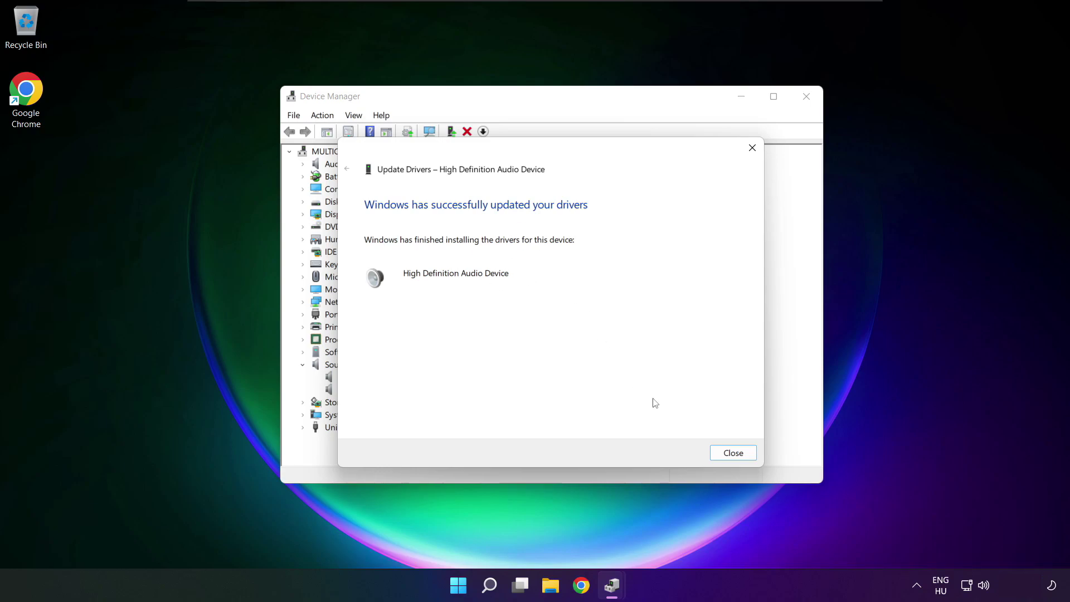
{"action": "left_click", "coordinate": [733, 453]}
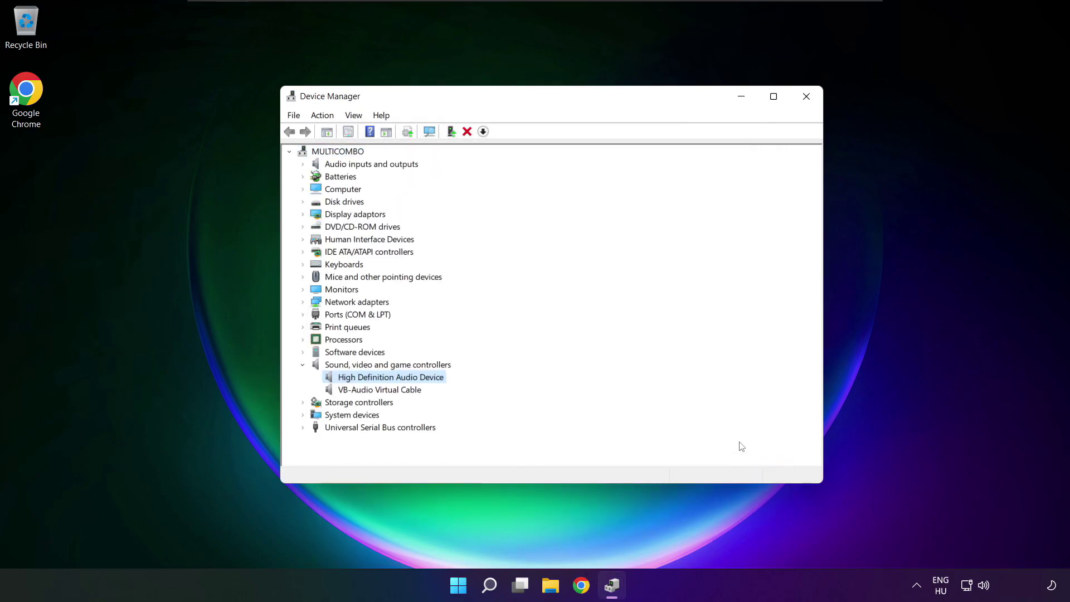
Close Device Manager and restart the computer from the Start menu's power options.
{"action": "left_click", "coordinate": [807, 98]}
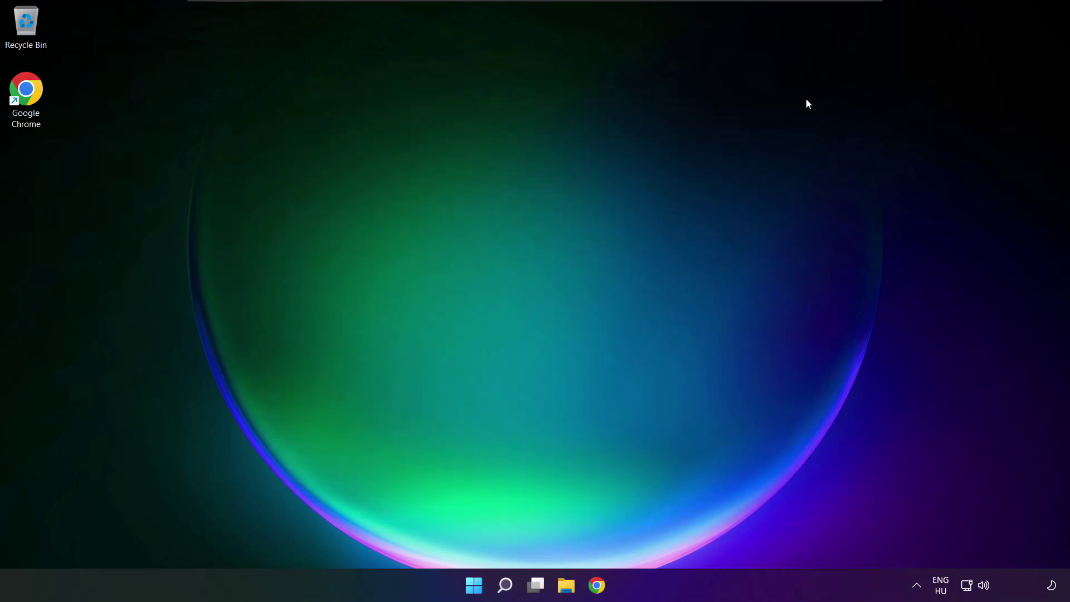
{"action": "left_click", "coordinate": [468, 585]}
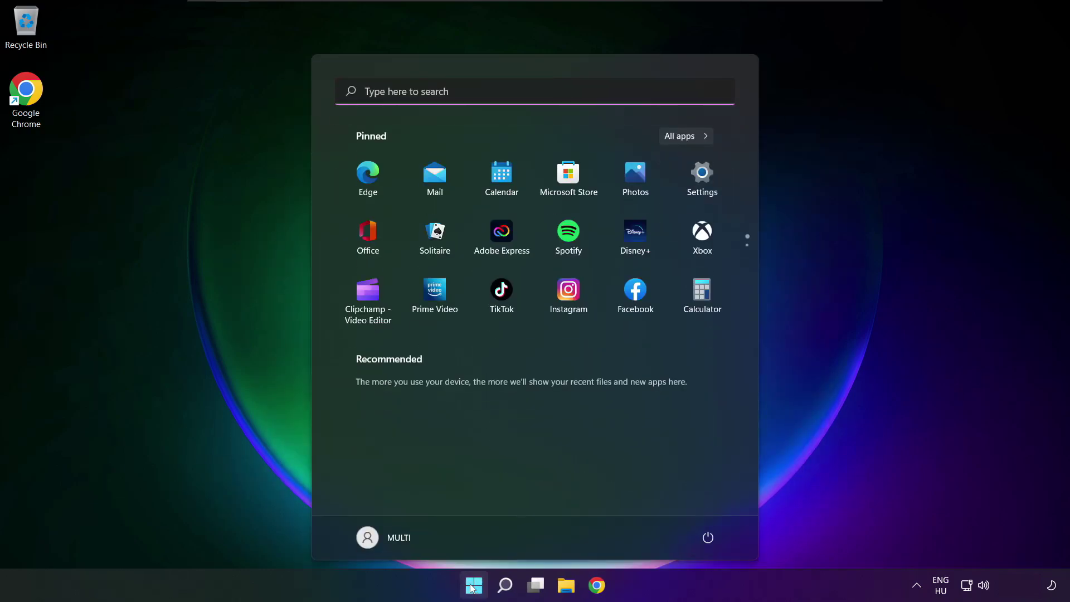
{"action": "left_click", "coordinate": [708, 537]}
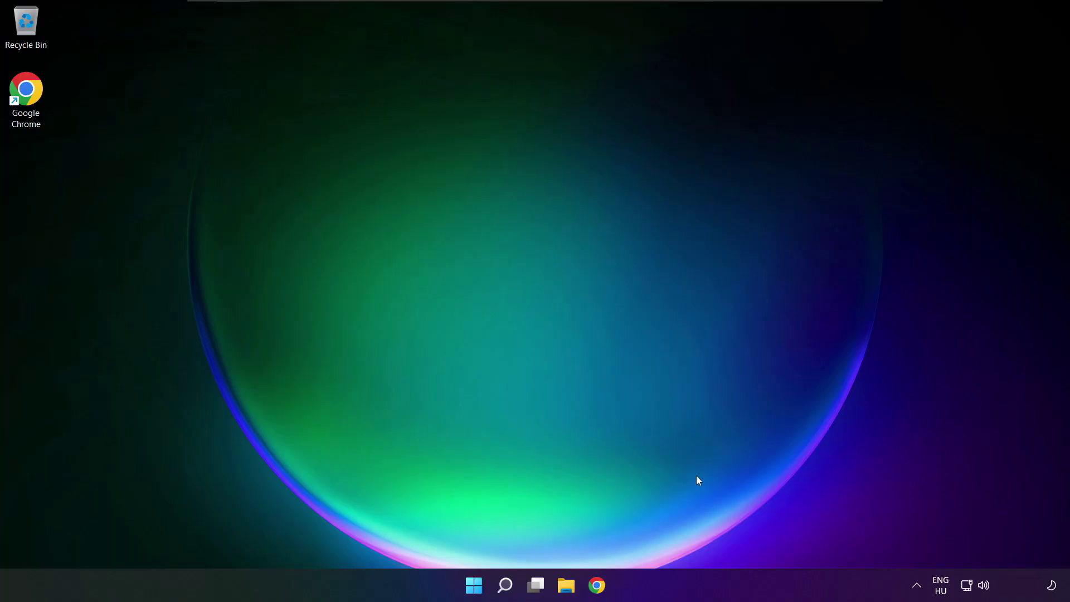
Open Sound settings from the taskbar speaker icon and scroll down to the Advanced troubleshooting options.
{"action": "right_click", "coordinate": [985, 586]}
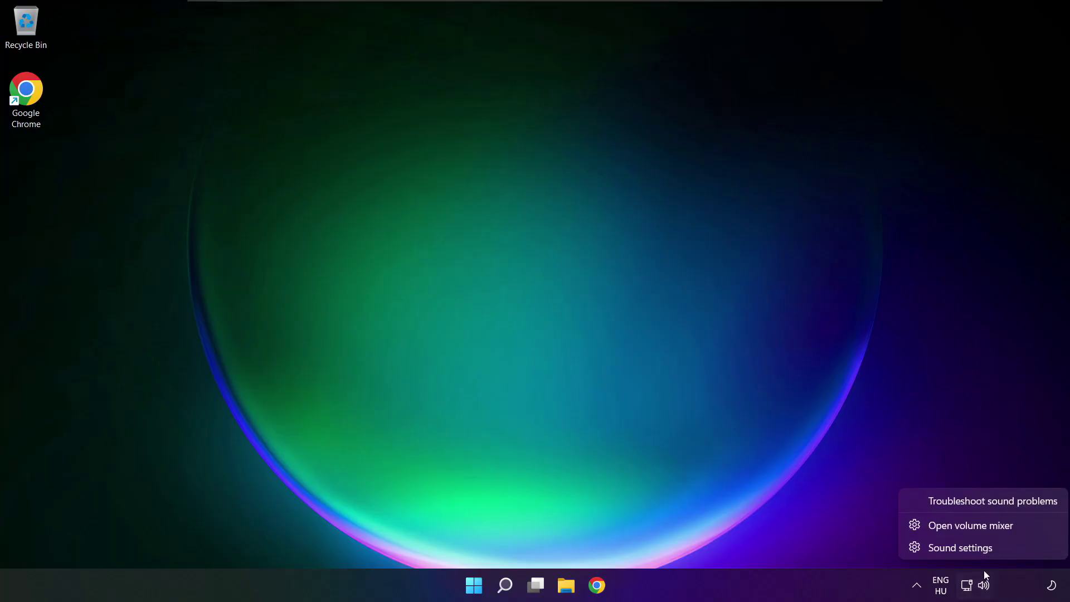
{"action": "left_click", "coordinate": [1000, 548]}
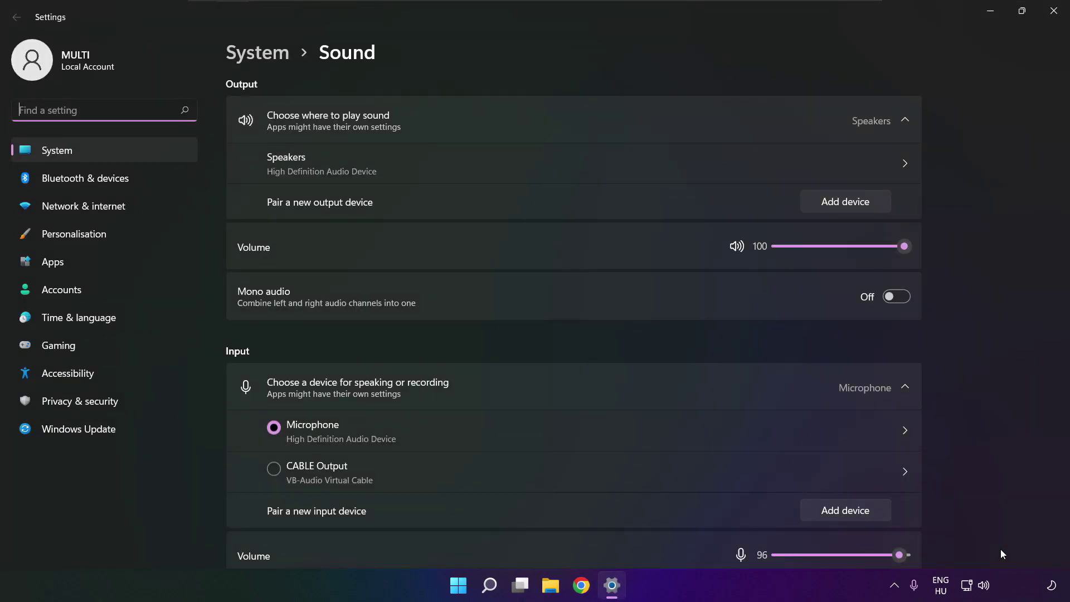
{"action": "scroll", "coordinate": [573, 322], "scroll_direction": "down", "scroll_amount": 7}
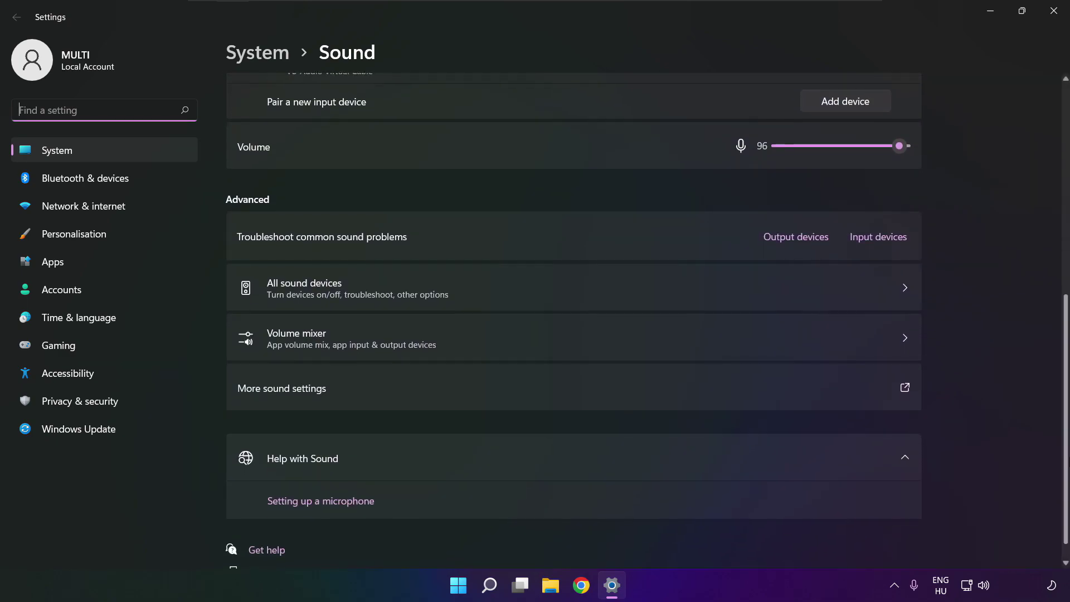
{"action": "scroll", "coordinate": [573, 322], "scroll_direction": "down", "scroll_amount": 1}
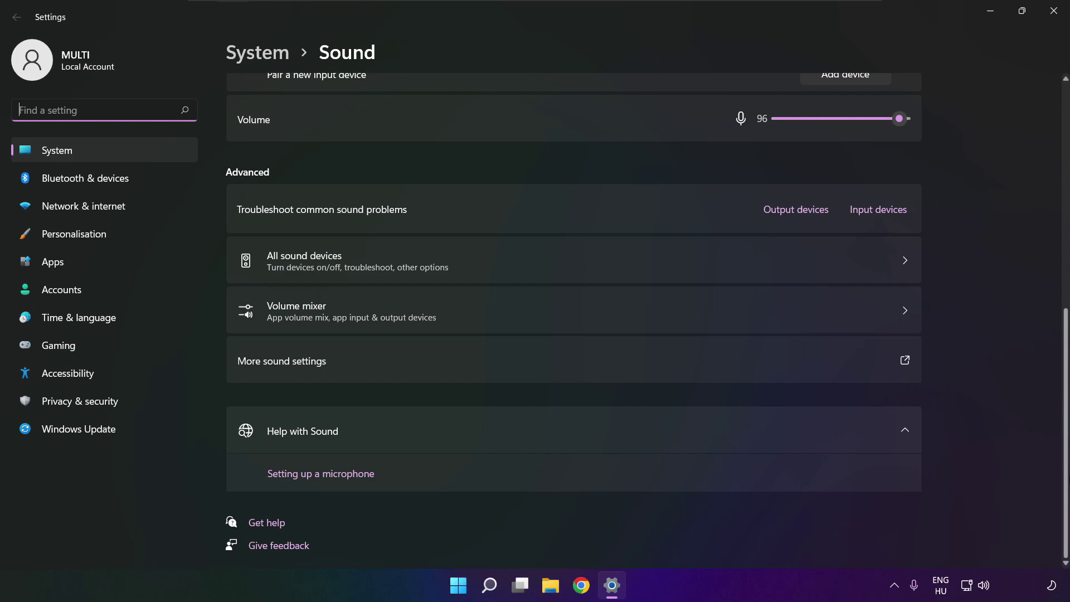
Launch the Output devices troubleshooter under Troubleshoot common sound problems.
{"action": "left_click", "coordinate": [801, 217]}
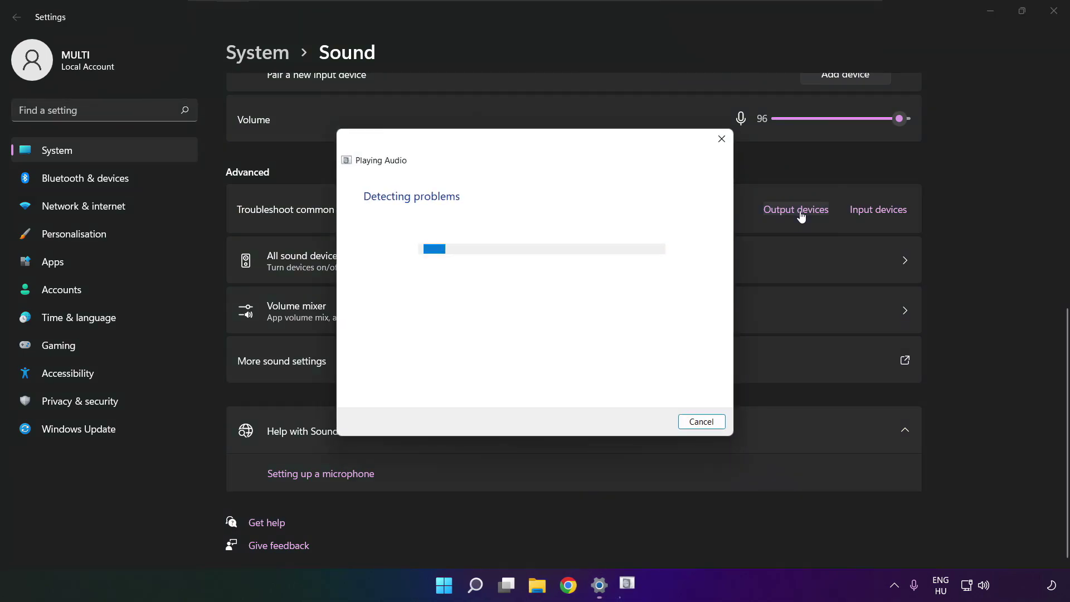